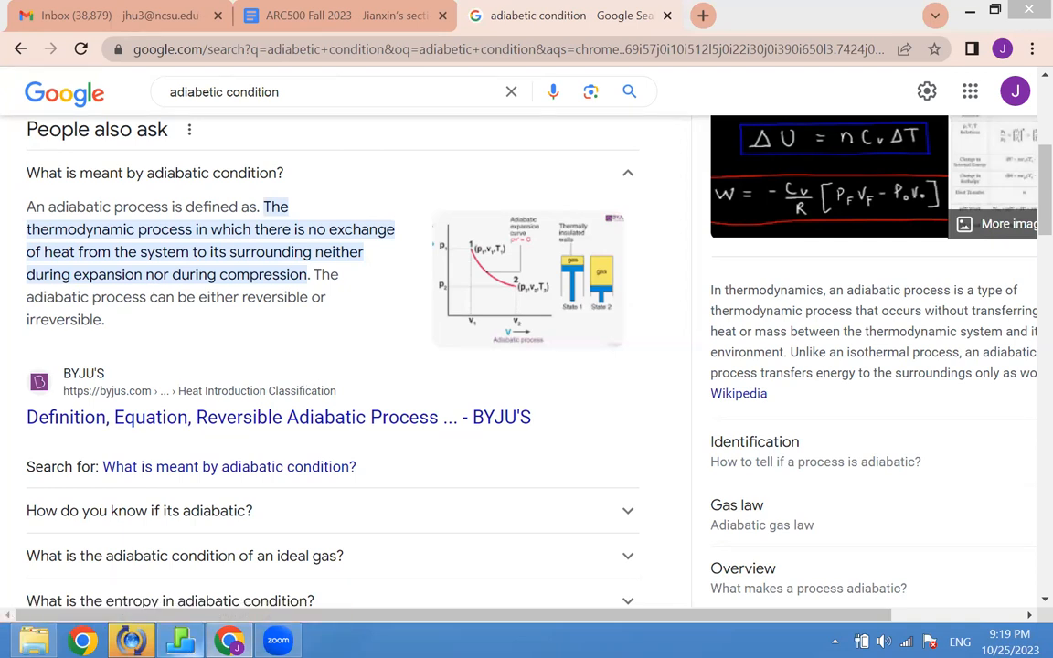
Switch to DesignBuilder and create a new project with the default title, Boston location and EnergyPlus analysis type.
{"action": "left_click", "coordinate": [180, 640]}
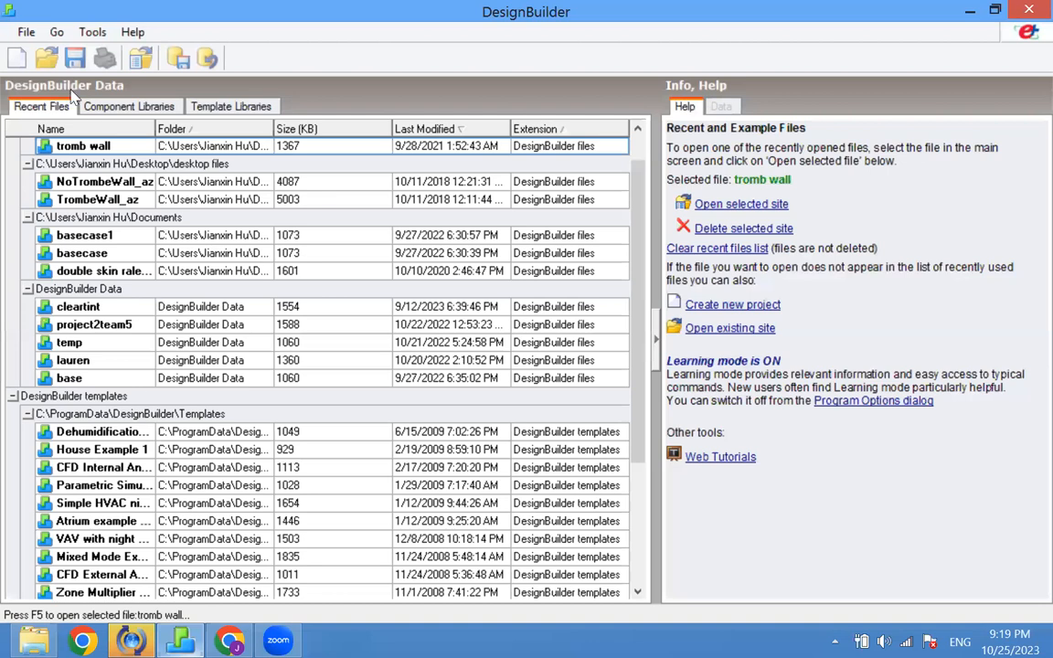
{"action": "left_click", "coordinate": [16, 55]}
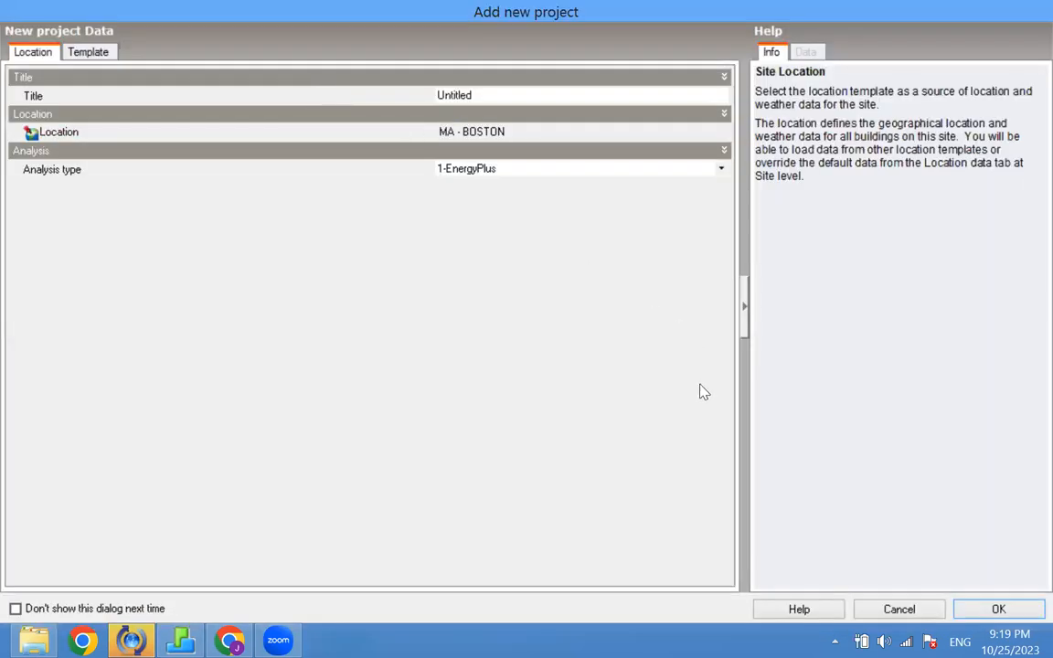
{"action": "key", "text": "Return"}
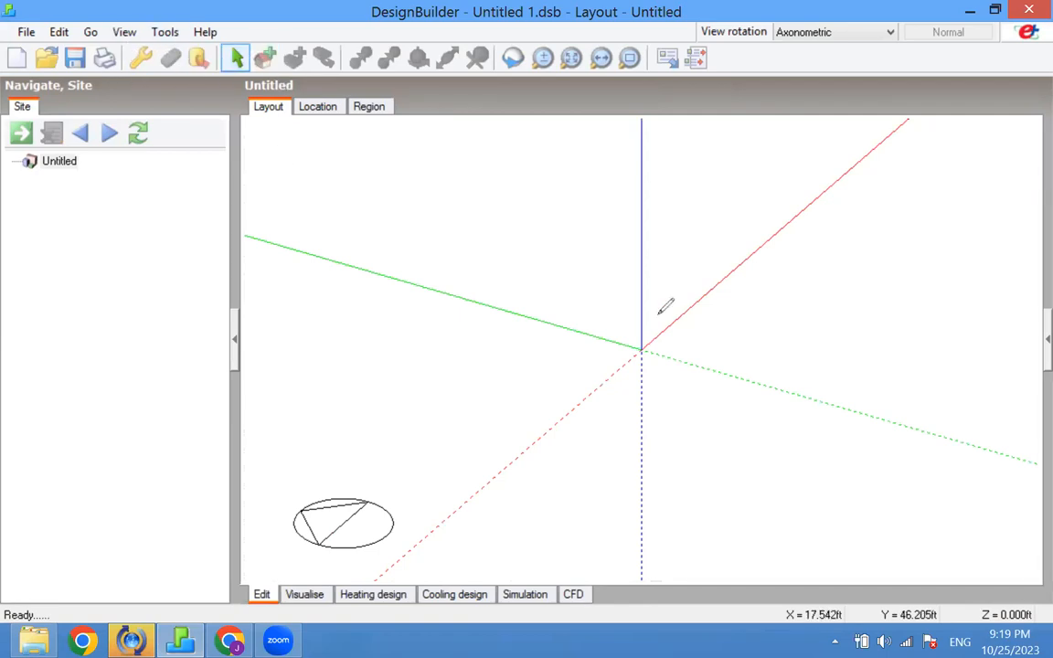
{"action": "mouse_move", "coordinate": [622, 309]}
{"action": "left_mouse_down"}
{"action": "mouse_move", "coordinate": [462, 374]}
{"action": "mouse_move", "coordinate": [664, 373]}
{"action": "left_mouse_up"}
{"action": "left_click_drag", "start_coordinate": [618, 310], "coordinate": [773, 349]}
{"action": "mouse_move", "coordinate": [716, 370]}
{"action": "left_mouse_down"}
{"action": "mouse_move", "coordinate": [685, 383]}
{"action": "mouse_move", "coordinate": [681, 473]}
{"action": "left_mouse_up"}
{"action": "mouse_move", "coordinate": [482, 375]}
{"action": "left_mouse_down"}
{"action": "mouse_move", "coordinate": [481, 448]}
{"action": "mouse_move", "coordinate": [666, 458]}
{"action": "left_mouse_up"}
{"action": "mouse_move", "coordinate": [813, 326]}
{"action": "left_mouse_down"}
{"action": "mouse_move", "coordinate": [826, 381]}
{"action": "mouse_move", "coordinate": [697, 460]}
{"action": "left_mouse_up"}
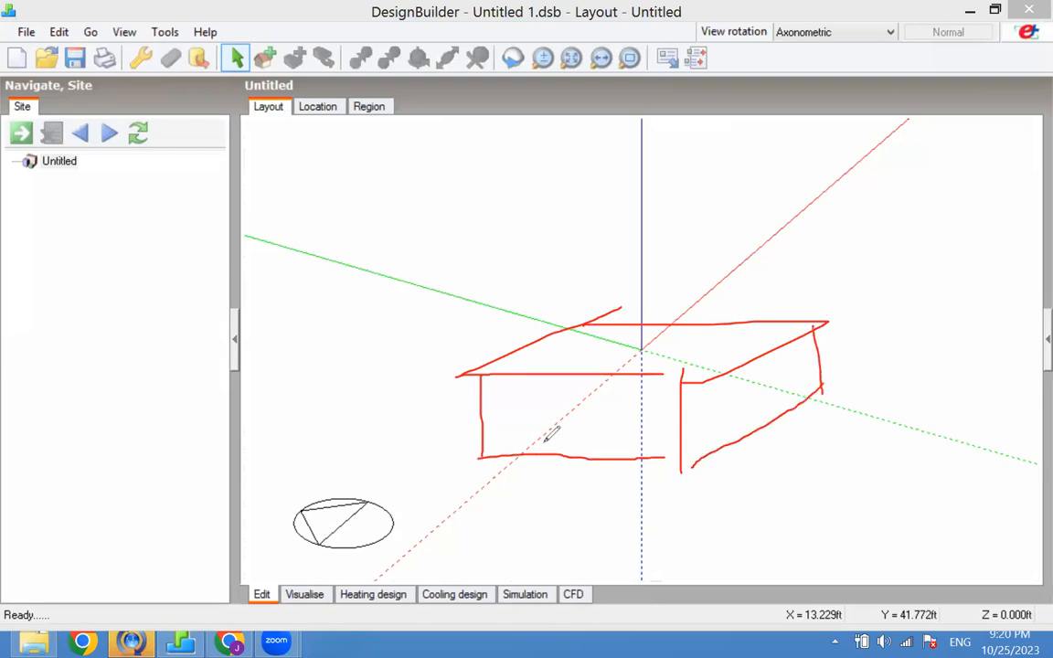
{"action": "mouse_move", "coordinate": [492, 455]}
{"action": "left_mouse_down"}
{"action": "mouse_move", "coordinate": [588, 407]}
{"action": "mouse_move", "coordinate": [771, 389]}
{"action": "left_mouse_up"}
{"action": "left_click_drag", "start_coordinate": [612, 335], "coordinate": [627, 446]}
{"action": "mouse_move", "coordinate": [632, 427]}
{"action": "left_mouse_down"}
{"action": "mouse_move", "coordinate": [653, 451]}
{"action": "mouse_move", "coordinate": [664, 440]}
{"action": "left_mouse_up"}
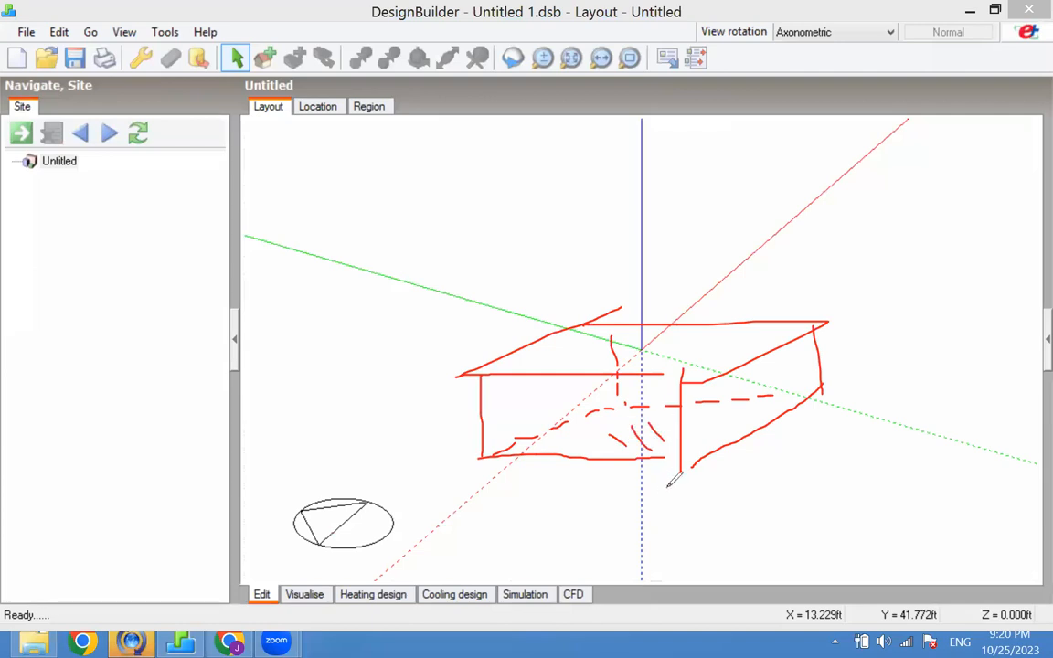
{"action": "left_click_drag", "start_coordinate": [785, 366], "coordinate": [775, 388]}
{"action": "left_click_drag", "start_coordinate": [760, 367], "coordinate": [761, 384]}
{"action": "mouse_move", "coordinate": [713, 342]}
{"action": "left_mouse_down"}
{"action": "mouse_move", "coordinate": [728, 327]}
{"action": "mouse_move", "coordinate": [730, 337]}
{"action": "left_mouse_up"}
{"action": "mouse_move", "coordinate": [730, 349]}
{"action": "left_mouse_down"}
{"action": "mouse_move", "coordinate": [761, 310]}
{"action": "mouse_move", "coordinate": [761, 263]}
{"action": "mouse_move", "coordinate": [780, 283]}
{"action": "left_mouse_up"}
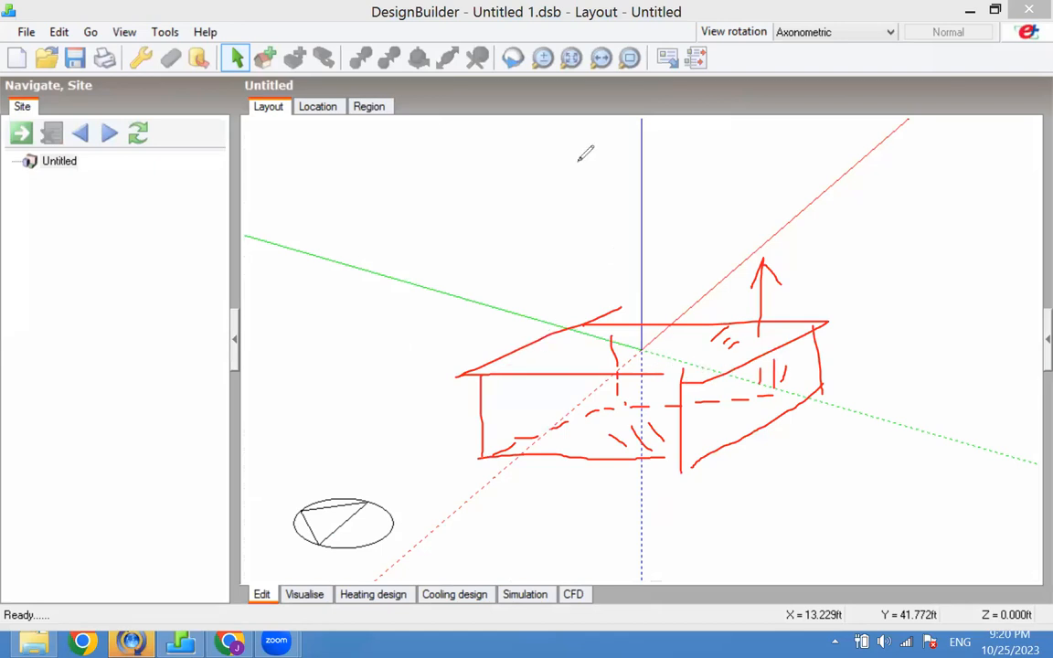
{"action": "left_click_drag", "start_coordinate": [691, 383], "coordinate": [964, 415]}
{"action": "mouse_move", "coordinate": [623, 310]}
{"action": "left_mouse_down"}
{"action": "mouse_move", "coordinate": [472, 380]}
{"action": "mouse_move", "coordinate": [926, 391]}
{"action": "left_mouse_up"}
{"action": "mouse_move", "coordinate": [574, 316]}
{"action": "left_mouse_down"}
{"action": "mouse_move", "coordinate": [1004, 310]}
{"action": "mouse_move", "coordinate": [875, 389]}
{"action": "mouse_move", "coordinate": [894, 462]}
{"action": "left_mouse_up"}
{"action": "left_click_drag", "start_coordinate": [989, 302], "coordinate": [983, 419]}
{"action": "left_click_drag", "start_coordinate": [981, 407], "coordinate": [884, 481]}
{"action": "left_click_drag", "start_coordinate": [705, 464], "coordinate": [920, 459]}
{"action": "mouse_move", "coordinate": [615, 311]}
{"action": "left_mouse_down"}
{"action": "mouse_move", "coordinate": [809, 308]}
{"action": "mouse_move", "coordinate": [732, 373]}
{"action": "mouse_move", "coordinate": [580, 466]}
{"action": "mouse_move", "coordinate": [494, 392]}
{"action": "mouse_move", "coordinate": [635, 465]}
{"action": "mouse_move", "coordinate": [772, 396]}
{"action": "left_mouse_up"}
{"action": "mouse_move", "coordinate": [802, 329]}
{"action": "left_mouse_down"}
{"action": "mouse_move", "coordinate": [803, 395]}
{"action": "mouse_move", "coordinate": [787, 410]}
{"action": "left_mouse_up"}
{"action": "mouse_move", "coordinate": [769, 365]}
{"action": "left_mouse_down"}
{"action": "mouse_move", "coordinate": [759, 407]}
{"action": "mouse_move", "coordinate": [727, 417]}
{"action": "mouse_move", "coordinate": [698, 390]}
{"action": "mouse_move", "coordinate": [697, 458]}
{"action": "left_mouse_up"}
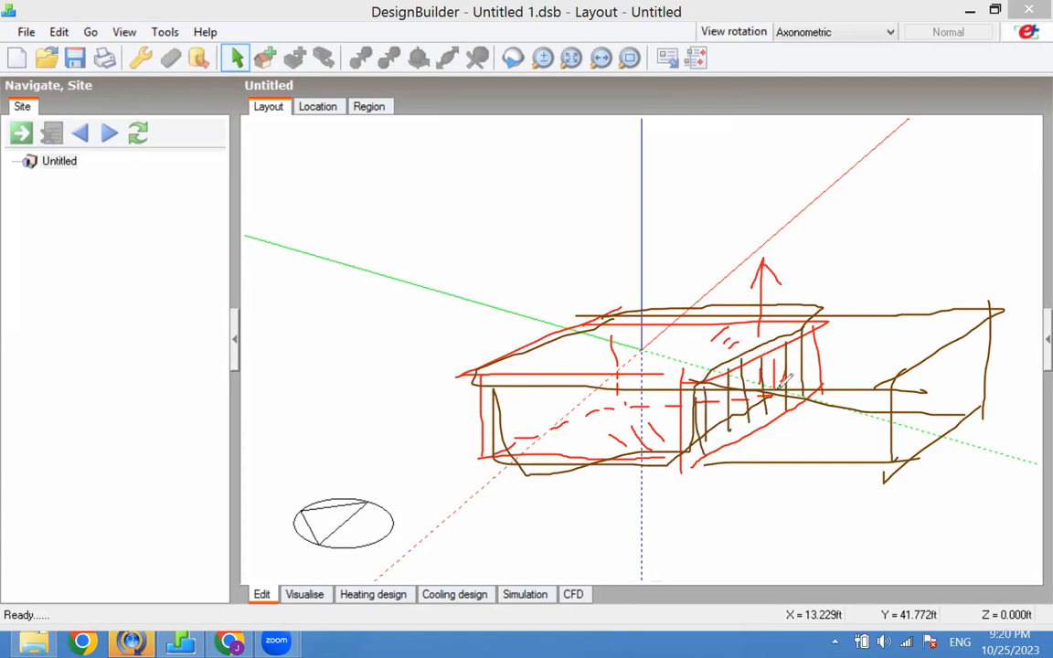
{"action": "mouse_move", "coordinate": [829, 352]}
{"action": "left_mouse_down"}
{"action": "mouse_move", "coordinate": [929, 350]}
{"action": "mouse_move", "coordinate": [893, 388]}
{"action": "left_mouse_up"}
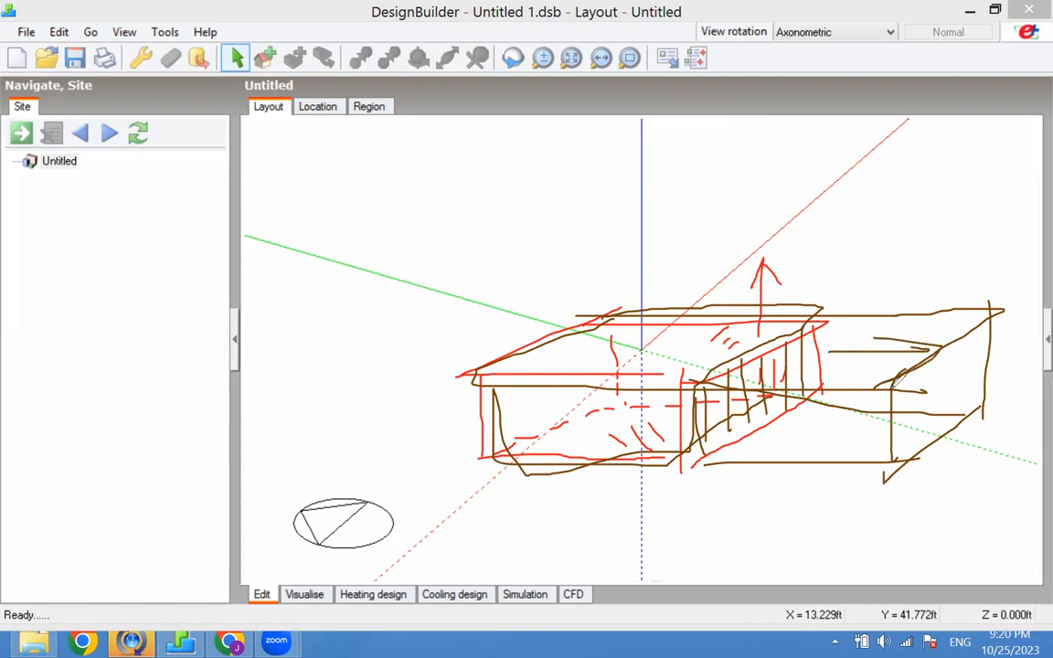
{"action": "mouse_move", "coordinate": [792, 341]}
{"action": "left_mouse_down"}
{"action": "mouse_move", "coordinate": [716, 394]}
{"action": "mouse_move", "coordinate": [724, 407]}
{"action": "left_mouse_up"}
{"action": "mouse_move", "coordinate": [787, 374]}
{"action": "left_mouse_down"}
{"action": "mouse_move", "coordinate": [726, 417]}
{"action": "mouse_move", "coordinate": [728, 434]}
{"action": "left_mouse_up"}
{"action": "left_click_drag", "start_coordinate": [782, 409], "coordinate": [750, 434]}
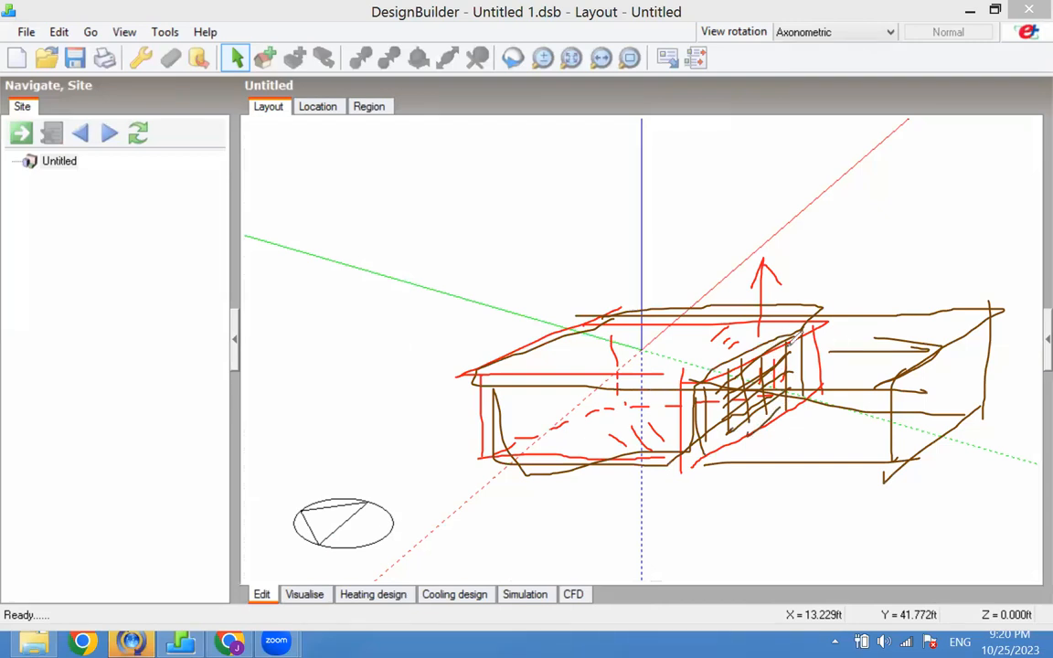
{"action": "mouse_move", "coordinate": [887, 339]}
{"action": "left_mouse_down"}
{"action": "mouse_move", "coordinate": [870, 407]}
{"action": "mouse_move", "coordinate": [877, 342]}
{"action": "mouse_move", "coordinate": [879, 396]}
{"action": "mouse_move", "coordinate": [876, 331]}
{"action": "left_mouse_up"}
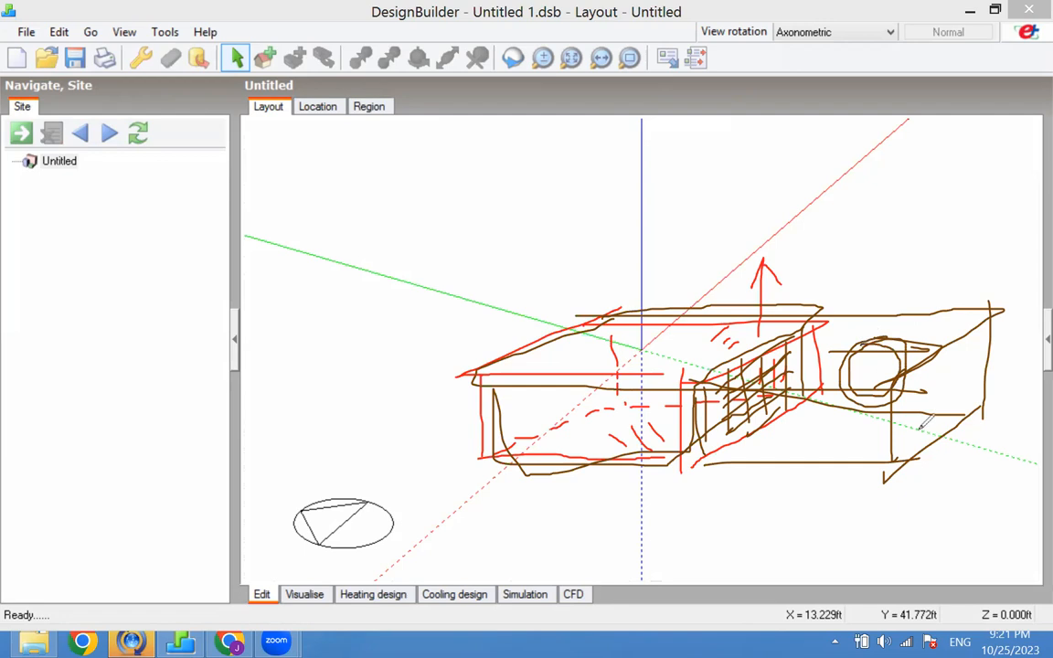
{"action": "left_click_drag", "start_coordinate": [651, 348], "coordinate": [655, 346]}
{"action": "left_click_drag", "start_coordinate": [742, 374], "coordinate": [776, 371]}
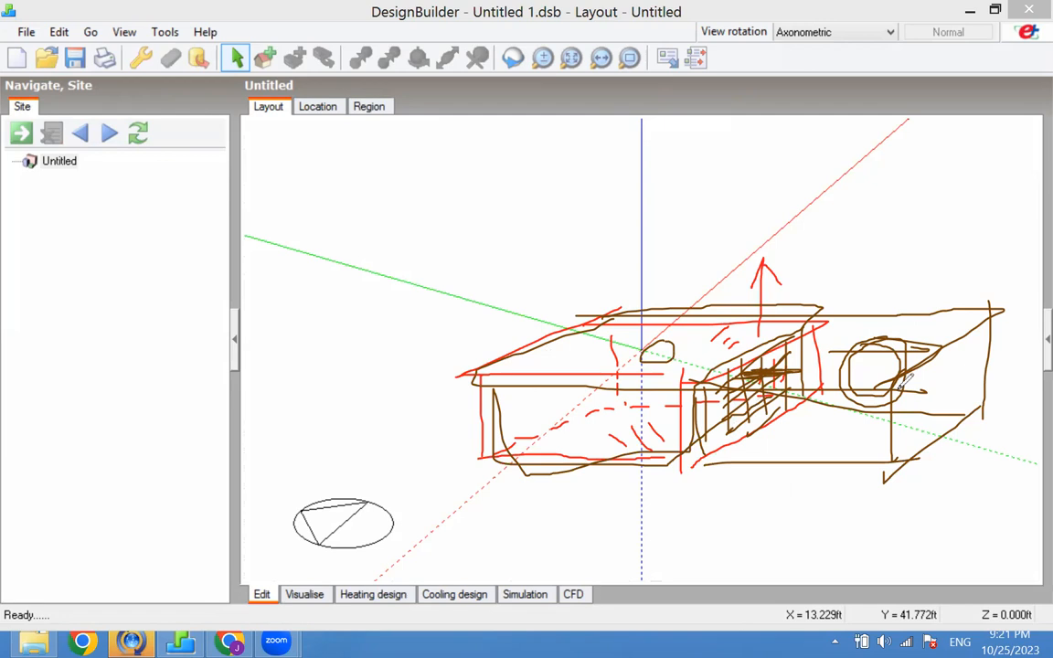
{"action": "mouse_move", "coordinate": [827, 322]}
{"action": "left_mouse_down"}
{"action": "mouse_move", "coordinate": [723, 370]}
{"action": "mouse_move", "coordinate": [688, 448]}
{"action": "mouse_move", "coordinate": [783, 402]}
{"action": "mouse_move", "coordinate": [811, 331]}
{"action": "left_mouse_up"}
{"action": "mouse_move", "coordinate": [707, 335]}
{"action": "left_mouse_down"}
{"action": "mouse_move", "coordinate": [717, 345]}
{"action": "mouse_move", "coordinate": [708, 337]}
{"action": "left_mouse_up"}
{"action": "mouse_move", "coordinate": [833, 338]}
{"action": "left_mouse_down"}
{"action": "mouse_move", "coordinate": [698, 384]}
{"action": "mouse_move", "coordinate": [697, 445]}
{"action": "mouse_move", "coordinate": [812, 395]}
{"action": "mouse_move", "coordinate": [816, 321]}
{"action": "left_mouse_up"}
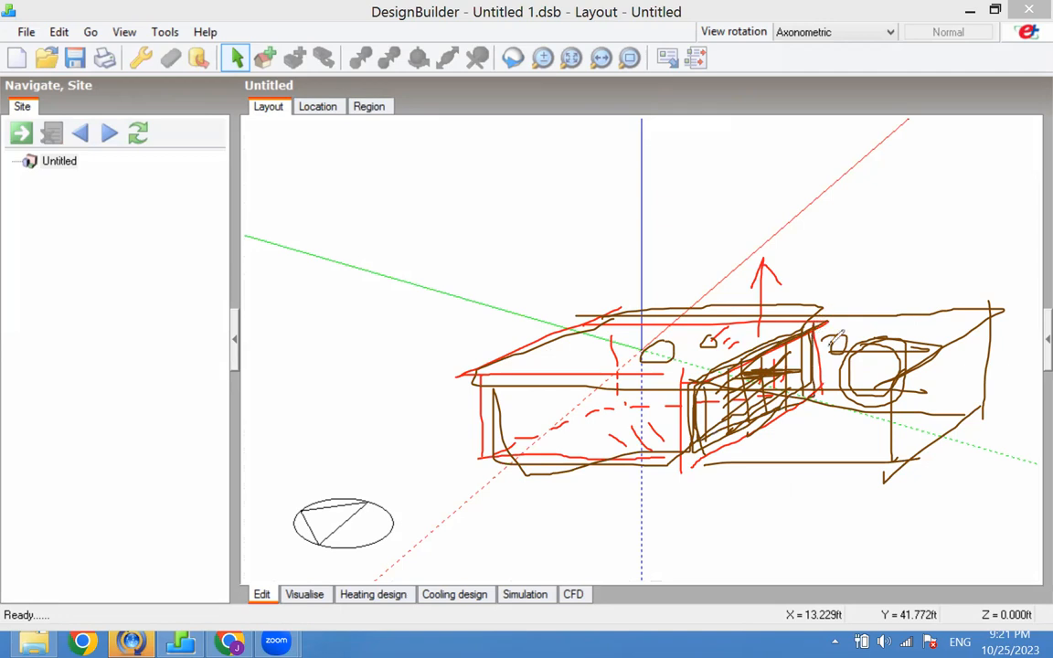
{"action": "mouse_move", "coordinate": [664, 373]}
{"action": "left_mouse_down"}
{"action": "mouse_move", "coordinate": [494, 382]}
{"action": "mouse_move", "coordinate": [473, 445]}
{"action": "mouse_move", "coordinate": [667, 454]}
{"action": "mouse_move", "coordinate": [671, 373]}
{"action": "left_mouse_up"}
{"action": "mouse_move", "coordinate": [578, 400]}
{"action": "left_mouse_down"}
{"action": "mouse_move", "coordinate": [477, 512]}
{"action": "mouse_move", "coordinate": [519, 515]}
{"action": "left_mouse_up"}
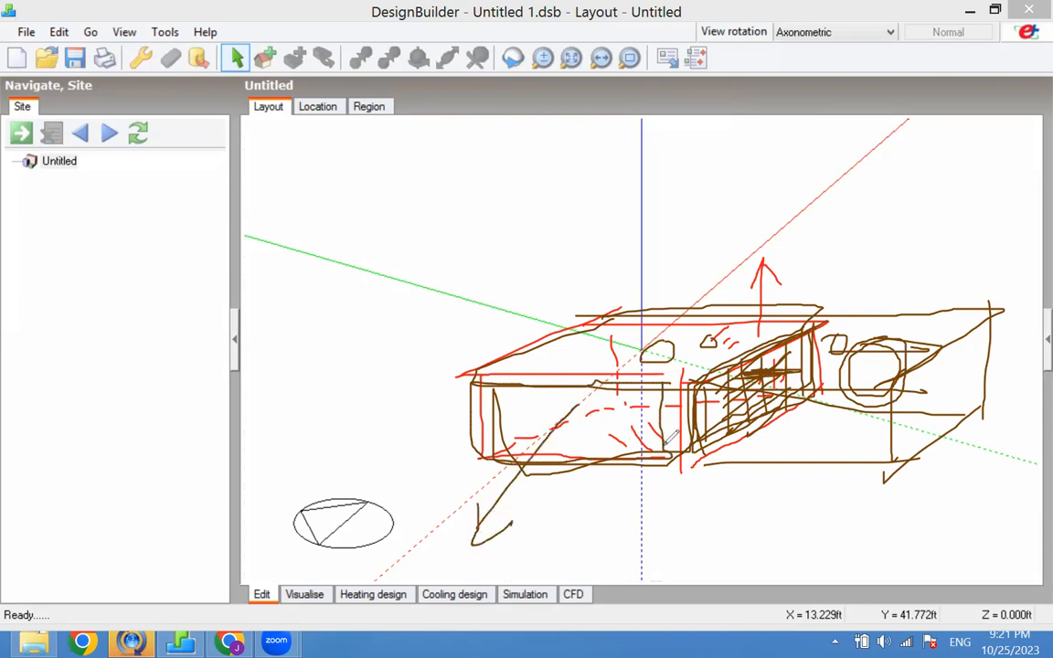
{"action": "left_click", "coordinate": [751, 153]}
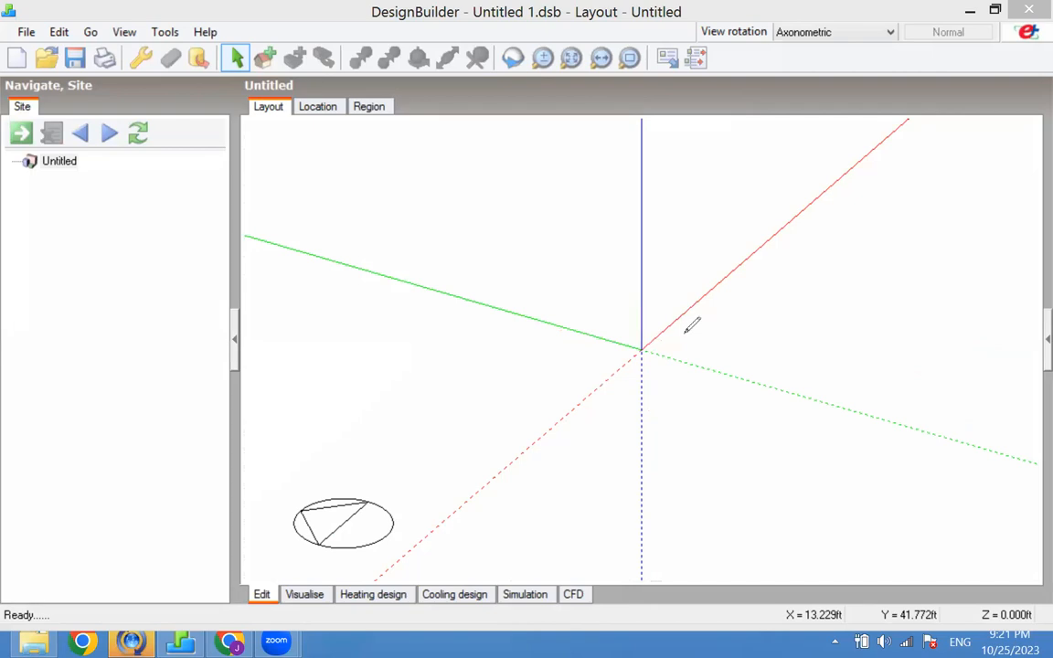
{"action": "mouse_move", "coordinate": [686, 229]}
{"action": "left_mouse_down"}
{"action": "mouse_move", "coordinate": [811, 227]}
{"action": "mouse_move", "coordinate": [698, 305]}
{"action": "mouse_move", "coordinate": [526, 325]}
{"action": "mouse_move", "coordinate": [664, 320]}
{"action": "mouse_move", "coordinate": [672, 463]}
{"action": "left_mouse_up"}
{"action": "mouse_move", "coordinate": [542, 300]}
{"action": "left_mouse_down"}
{"action": "mouse_move", "coordinate": [554, 469]}
{"action": "mouse_move", "coordinate": [660, 460]}
{"action": "mouse_move", "coordinate": [853, 331]}
{"action": "left_mouse_up"}
{"action": "left_click_drag", "start_coordinate": [860, 236], "coordinate": [850, 369]}
{"action": "mouse_move", "coordinate": [852, 316]}
{"action": "left_mouse_down"}
{"action": "mouse_move", "coordinate": [799, 337]}
{"action": "mouse_move", "coordinate": [687, 421]}
{"action": "left_mouse_up"}
{"action": "left_click_drag", "start_coordinate": [839, 273], "coordinate": [686, 357]}
{"action": "left_click_drag", "start_coordinate": [574, 366], "coordinate": [651, 363]}
{"action": "left_click_drag", "start_coordinate": [553, 412], "coordinate": [678, 411]}
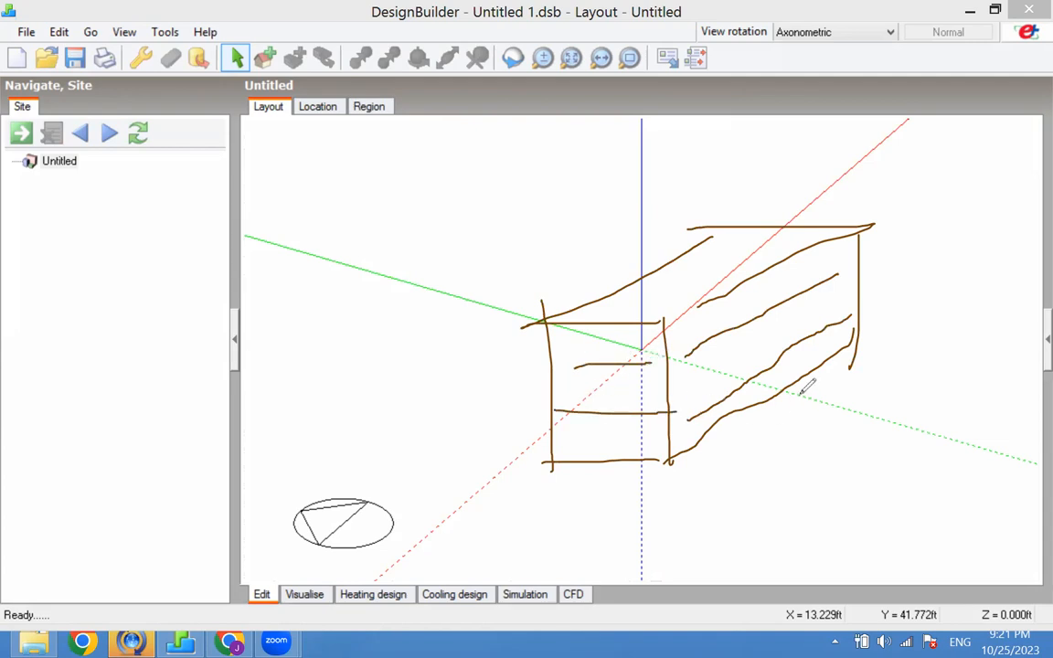
{"action": "left_click_drag", "start_coordinate": [684, 348], "coordinate": [672, 366]}
{"action": "mouse_move", "coordinate": [679, 318]}
{"action": "left_mouse_down"}
{"action": "mouse_move", "coordinate": [707, 304]}
{"action": "mouse_move", "coordinate": [701, 330]}
{"action": "mouse_move", "coordinate": [722, 328]}
{"action": "left_mouse_up"}
{"action": "mouse_move", "coordinate": [741, 287]}
{"action": "left_mouse_down"}
{"action": "mouse_move", "coordinate": [740, 321]}
{"action": "mouse_move", "coordinate": [759, 314]}
{"action": "left_mouse_up"}
{"action": "left_click_drag", "start_coordinate": [781, 267], "coordinate": [783, 293]}
{"action": "mouse_move", "coordinate": [799, 252]}
{"action": "left_mouse_down"}
{"action": "mouse_move", "coordinate": [801, 284]}
{"action": "mouse_move", "coordinate": [820, 281]}
{"action": "left_mouse_up"}
{"action": "left_click_drag", "start_coordinate": [834, 240], "coordinate": [846, 275]}
{"action": "left_click_drag", "start_coordinate": [659, 320], "coordinate": [648, 345]}
{"action": "mouse_move", "coordinate": [624, 328]}
{"action": "left_mouse_down"}
{"action": "mouse_move", "coordinate": [628, 358]}
{"action": "mouse_move", "coordinate": [580, 352]}
{"action": "left_mouse_up"}
{"action": "left_click_drag", "start_coordinate": [553, 325], "coordinate": [557, 348]}
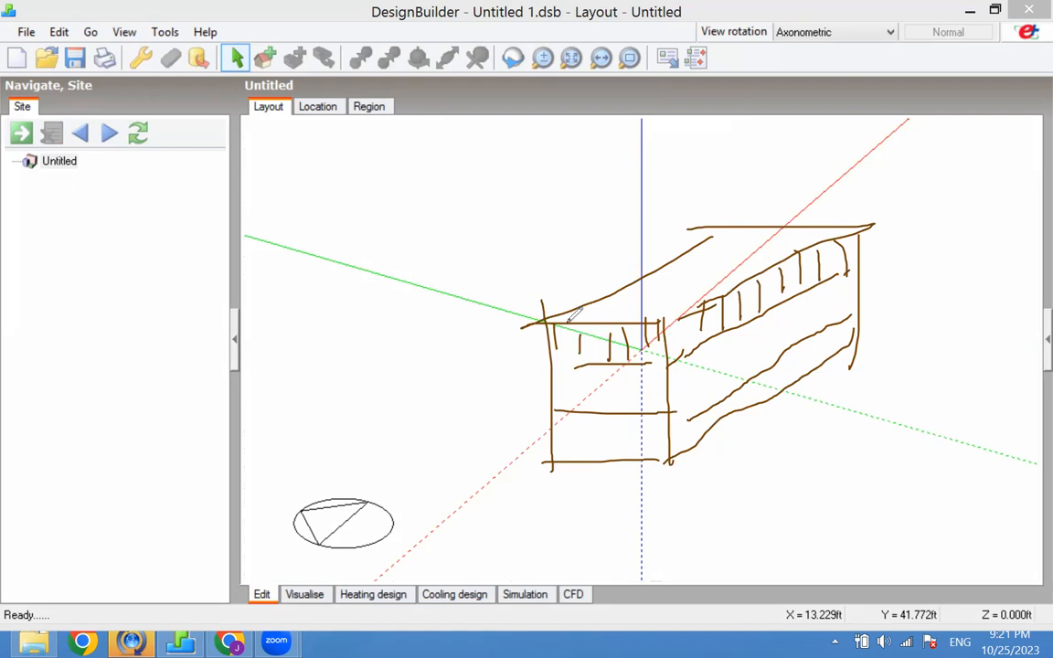
{"action": "mouse_move", "coordinate": [551, 361]}
{"action": "left_mouse_down"}
{"action": "mouse_move", "coordinate": [679, 356]}
{"action": "mouse_move", "coordinate": [862, 261]}
{"action": "mouse_move", "coordinate": [666, 320]}
{"action": "left_mouse_up"}
{"action": "left_click_drag", "start_coordinate": [555, 317], "coordinate": [713, 235]}
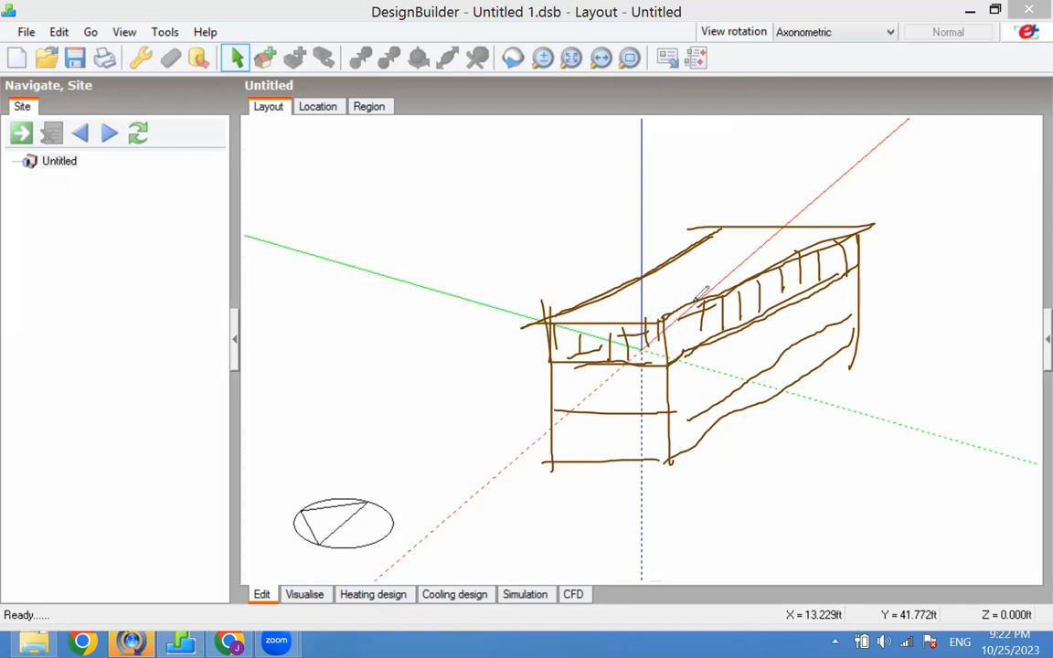
{"action": "left_click_drag", "start_coordinate": [743, 276], "coordinate": [748, 274]}
{"action": "left_click_drag", "start_coordinate": [770, 265], "coordinate": [857, 265]}
{"action": "left_click_drag", "start_coordinate": [726, 230], "coordinate": [730, 274]}
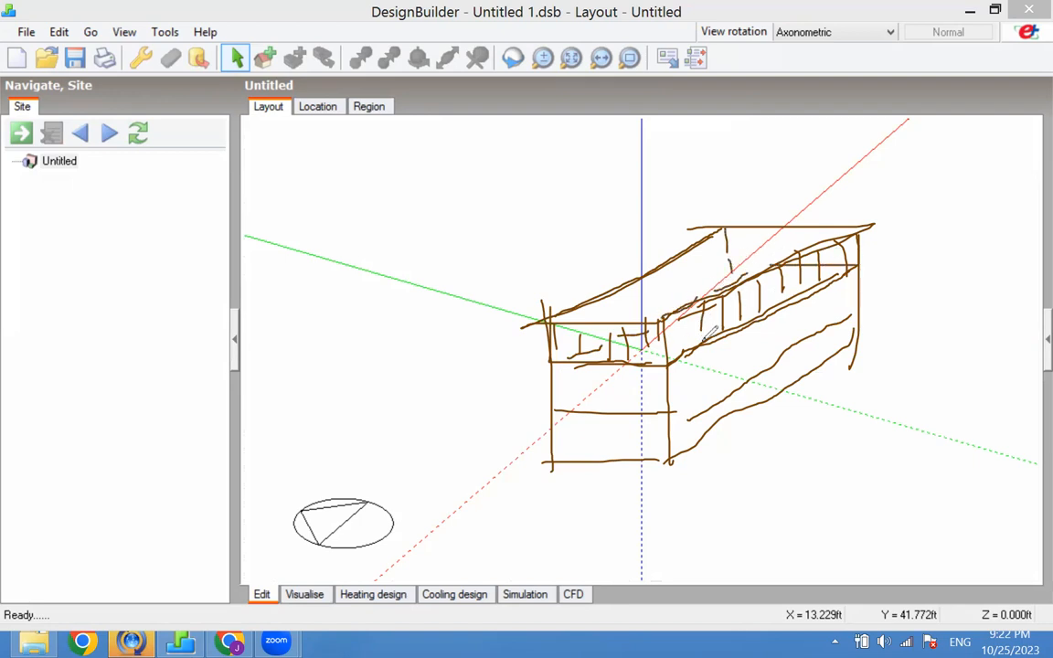
{"action": "left_click_drag", "start_coordinate": [690, 393], "coordinate": [819, 334]}
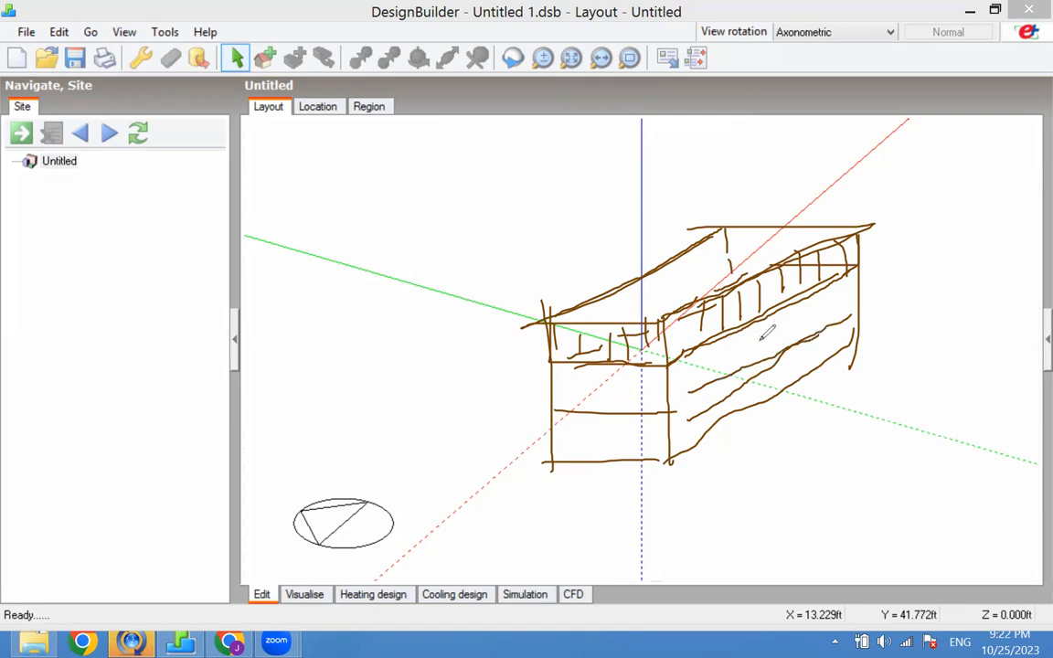
{"action": "mouse_move", "coordinate": [746, 349]}
{"action": "left_mouse_down"}
{"action": "mouse_move", "coordinate": [760, 337]}
{"action": "mouse_move", "coordinate": [757, 295]}
{"action": "left_mouse_up"}
{"action": "left_click_drag", "start_coordinate": [625, 347], "coordinate": [708, 339]}
{"action": "mouse_move", "coordinate": [619, 335]}
{"action": "left_mouse_down"}
{"action": "mouse_move", "coordinate": [732, 325]}
{"action": "mouse_move", "coordinate": [745, 307]}
{"action": "left_mouse_up"}
{"action": "left_click_drag", "start_coordinate": [731, 300], "coordinate": [791, 292]}
{"action": "left_click_drag", "start_coordinate": [764, 280], "coordinate": [821, 273]}
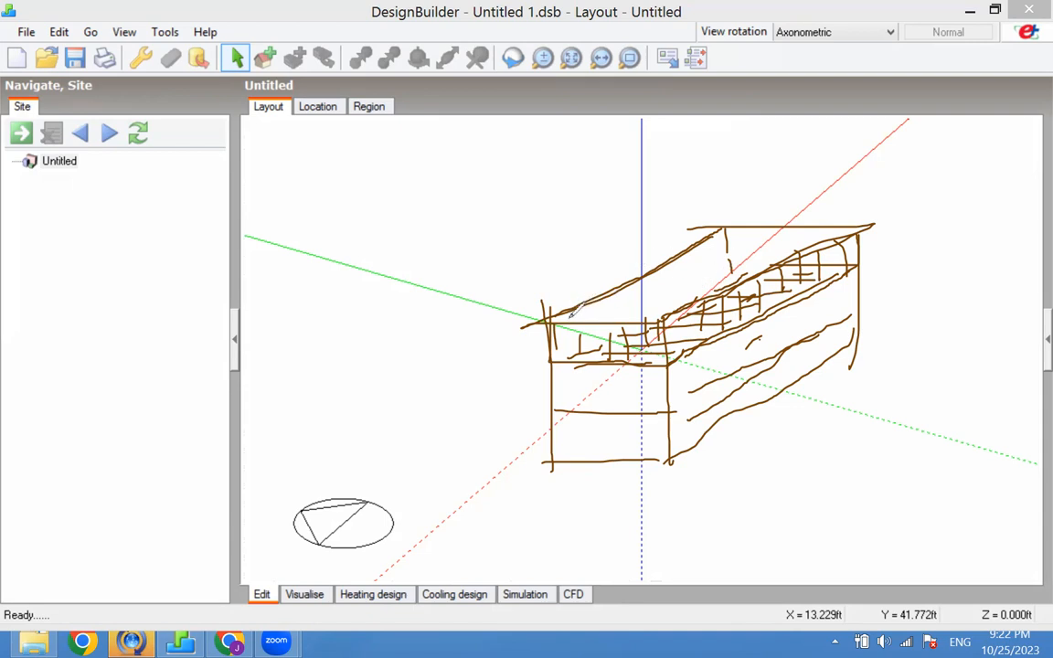
{"action": "left_click_drag", "start_coordinate": [548, 315], "coordinate": [645, 315]}
{"action": "left_click", "coordinate": [733, 150]}
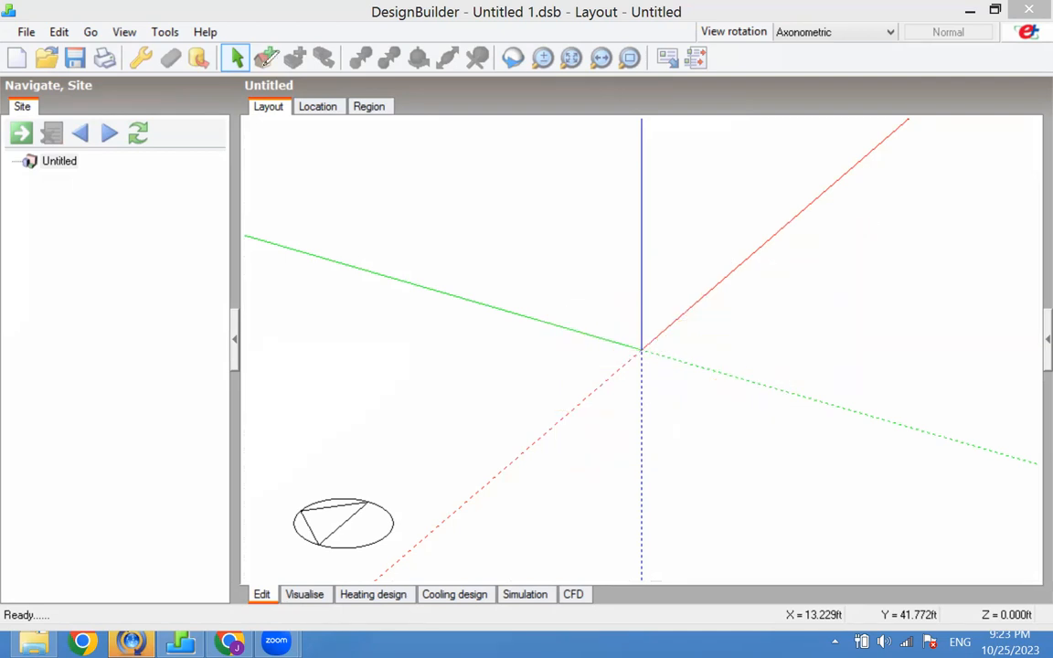
Add a building with standard data and draw a rectangular extruded block, 11.48 ft high with about 5,780 ft² of floor, around the origin.
{"action": "left_click", "coordinate": [265, 58]}
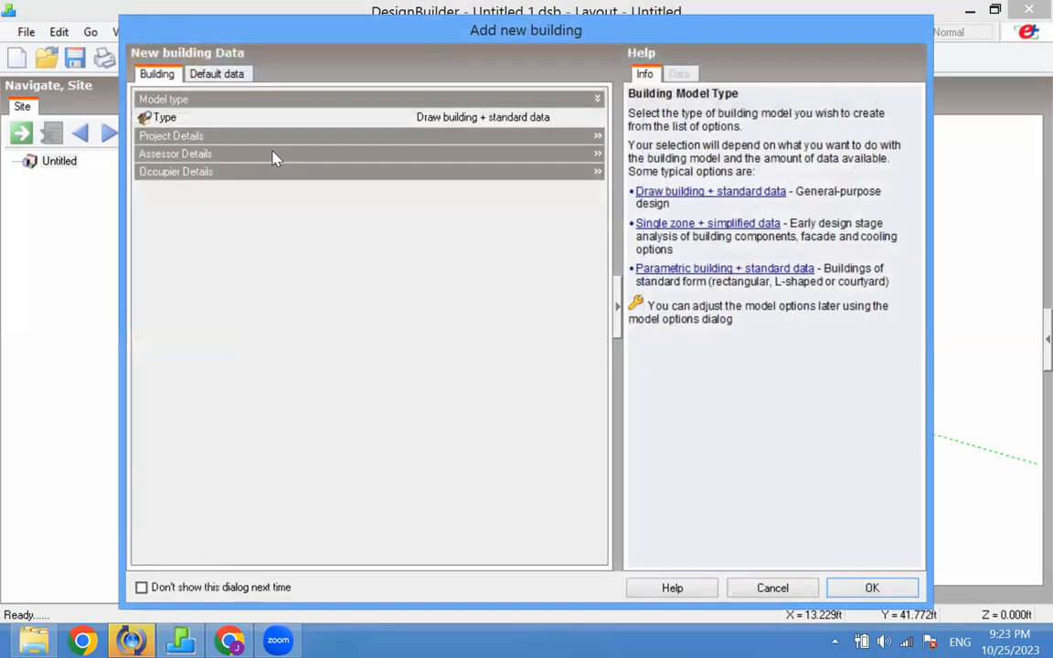
{"action": "key", "text": "Return"}
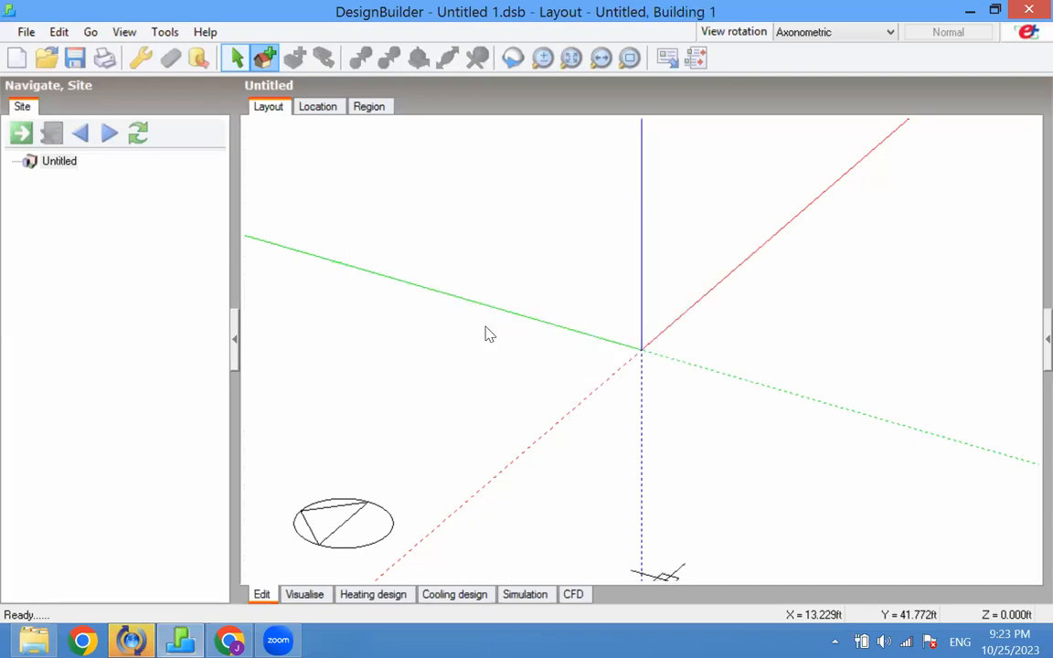
{"action": "left_click", "coordinate": [583, 484]}
{"action": "left_click", "coordinate": [848, 251]}
{"action": "left_click", "coordinate": [703, 207]}
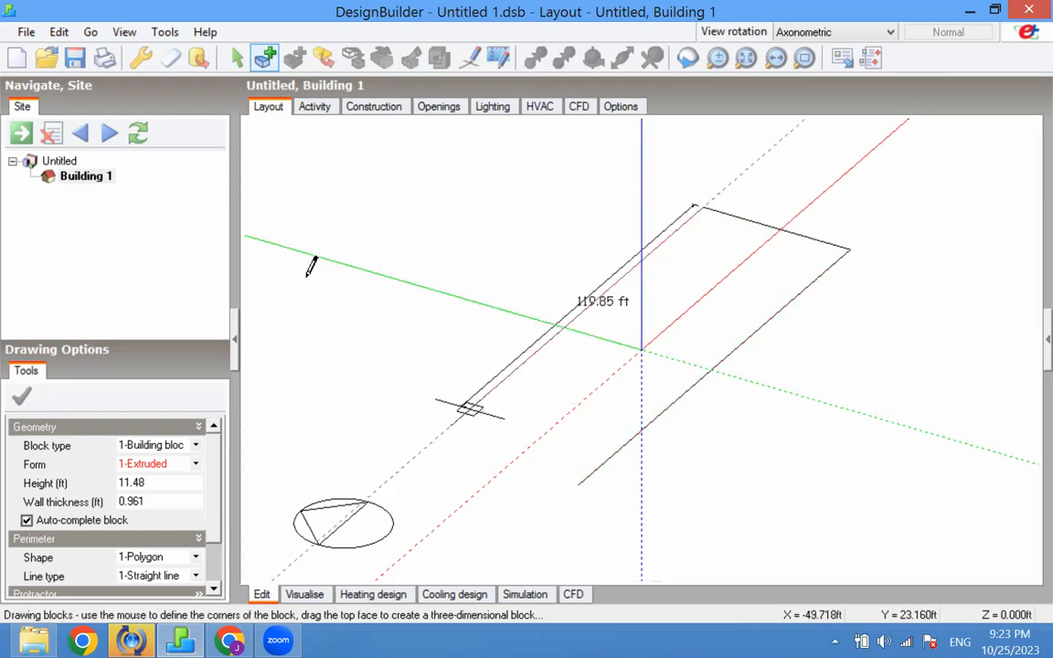
{"action": "left_click", "coordinate": [430, 446]}
{"action": "left_click", "coordinate": [579, 485]}
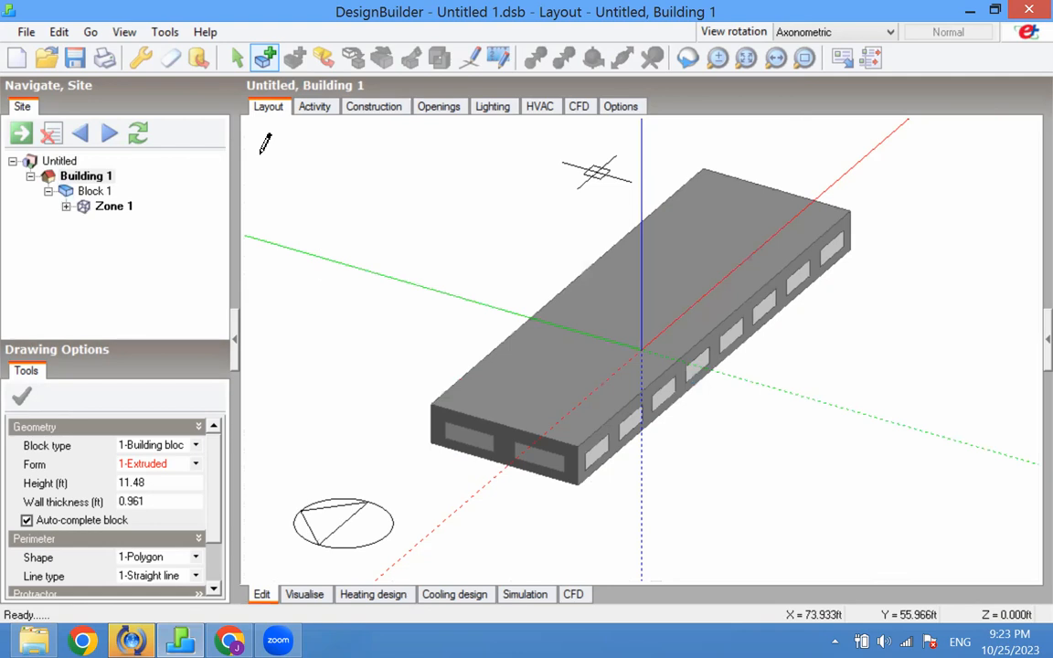
Set the adjacency of Zone 1's ground floor in Block 1 to 4-Adiabatic and return to the surface's layout view.
{"action": "double_click", "coordinate": [562, 368]}
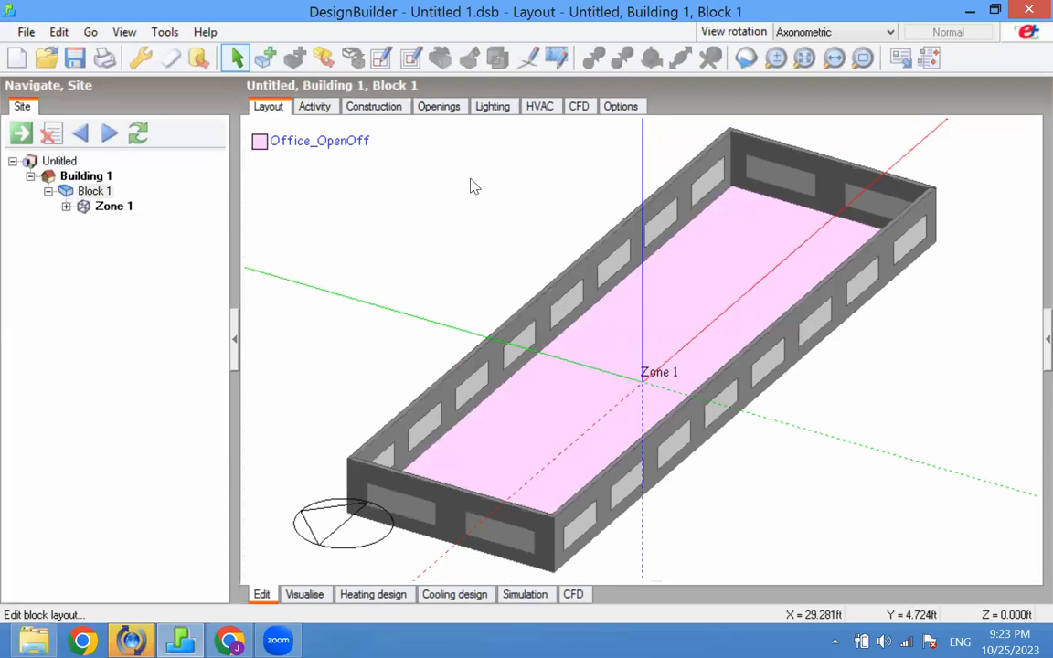
{"action": "left_click", "coordinate": [44, 139]}
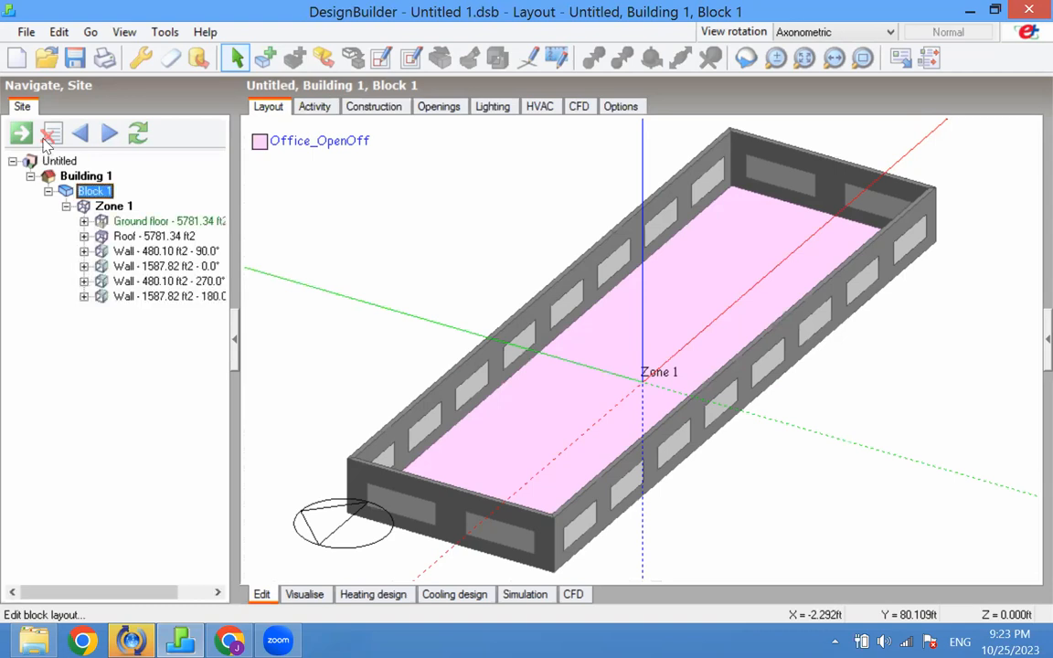
{"action": "left_click", "coordinate": [106, 141]}
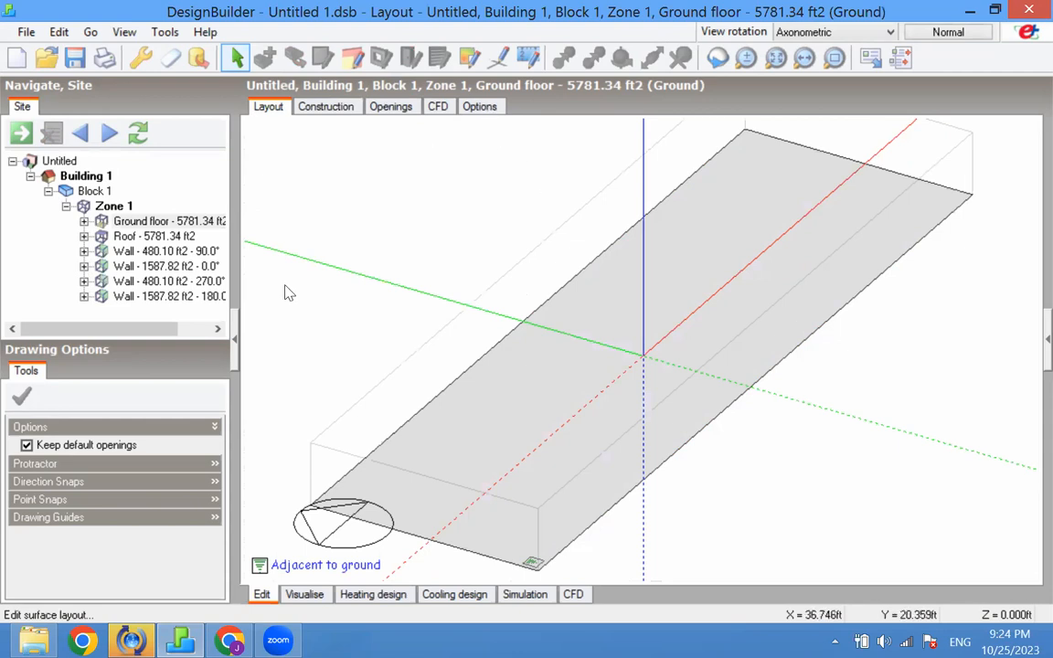
{"action": "left_click", "coordinate": [338, 107]}
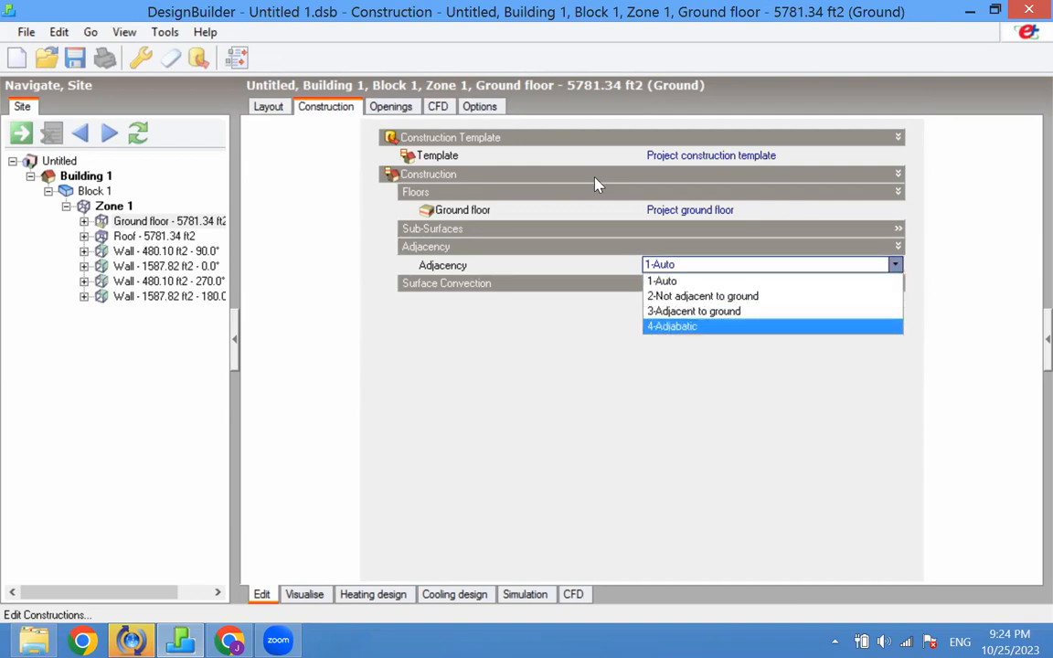
{"action": "left_click", "coordinate": [679, 329]}
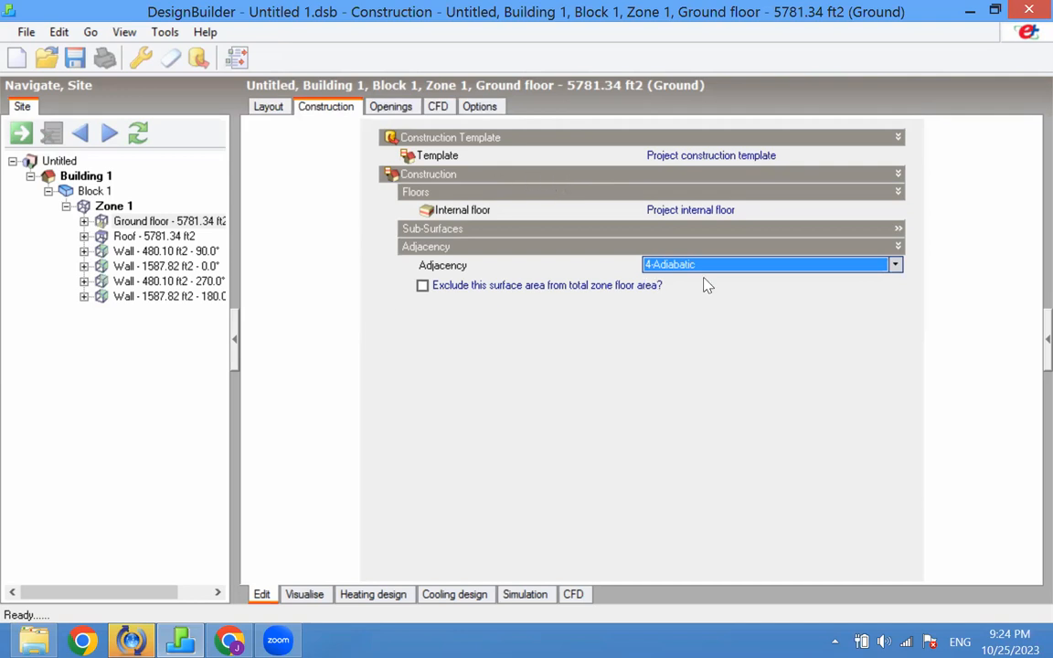
{"action": "left_click", "coordinate": [170, 62]}
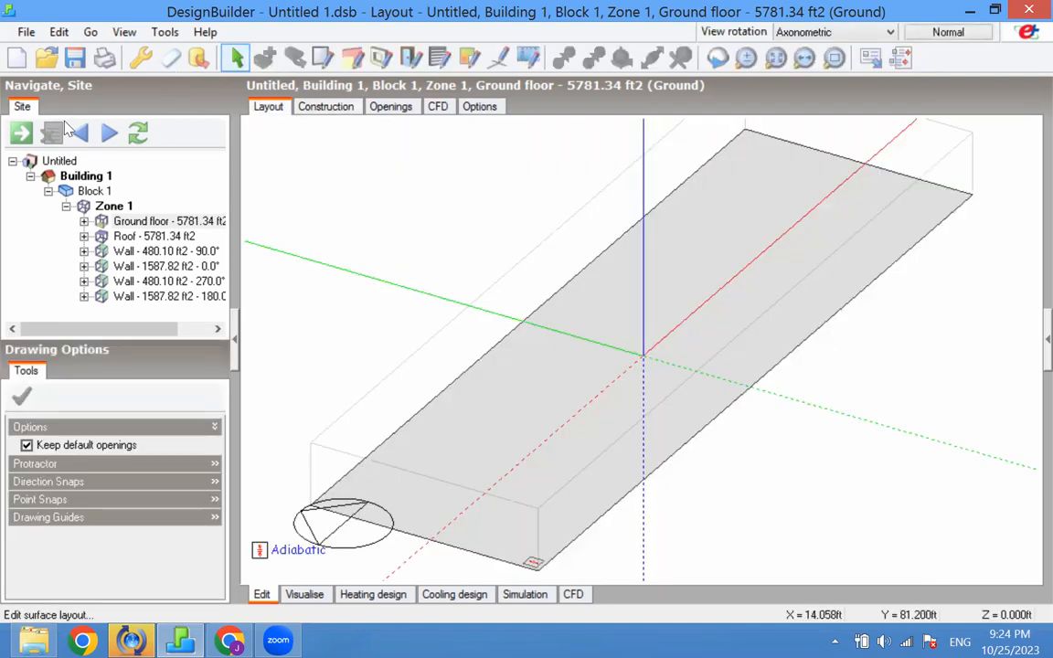
Go back up from the ground floor surface to view the layouts of Building 1 and Block 1.
{"action": "left_click", "coordinate": [94, 191]}
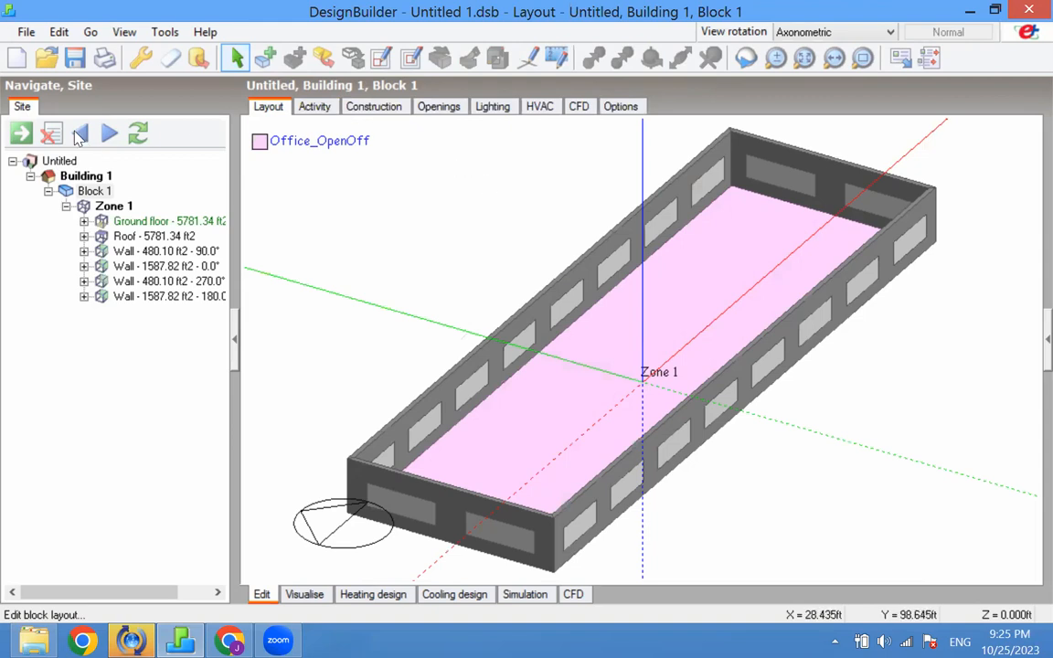
{"action": "left_click", "coordinate": [95, 191]}
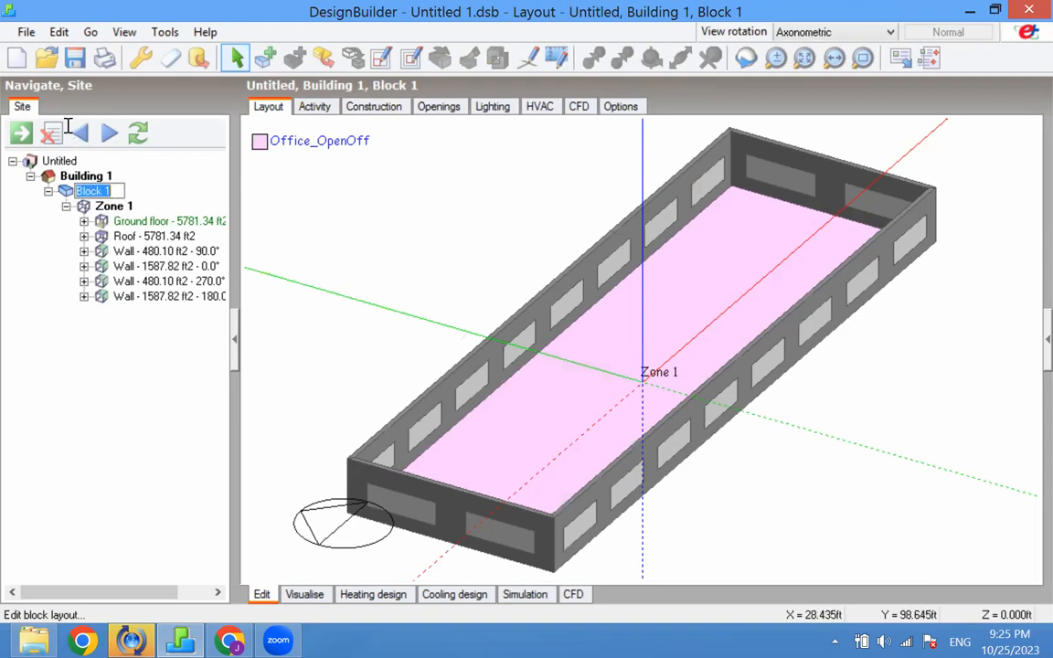
{"action": "left_click", "coordinate": [68, 128]}
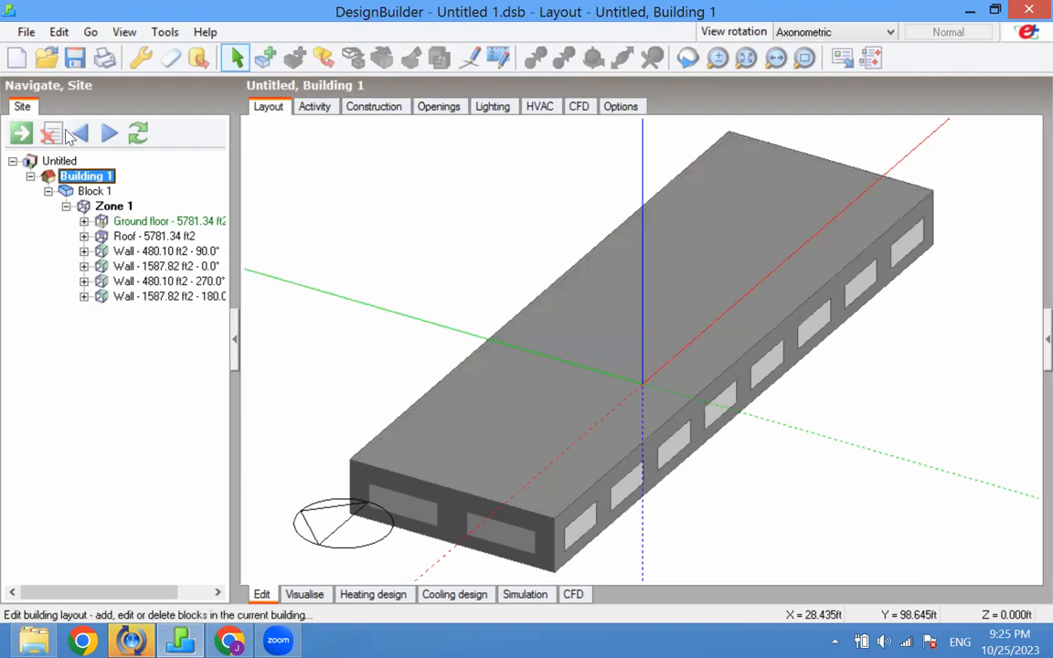
{"action": "left_click", "coordinate": [67, 134]}
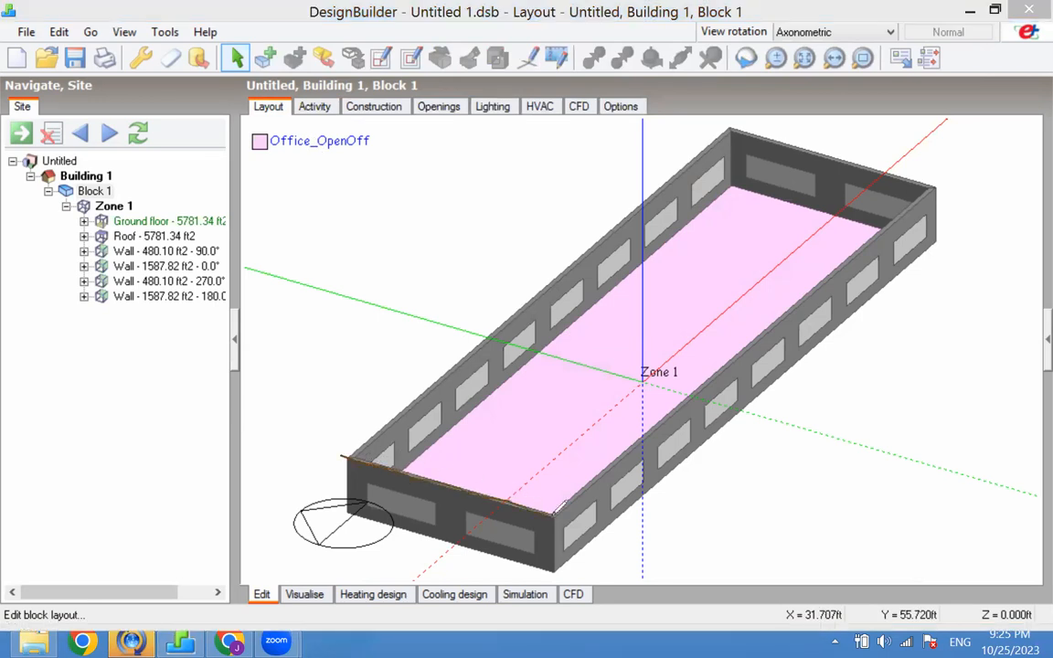
{"action": "mouse_move", "coordinate": [357, 447]}
{"action": "left_mouse_down"}
{"action": "mouse_move", "coordinate": [229, 553]}
{"action": "mouse_move", "coordinate": [407, 583]}
{"action": "left_mouse_up"}
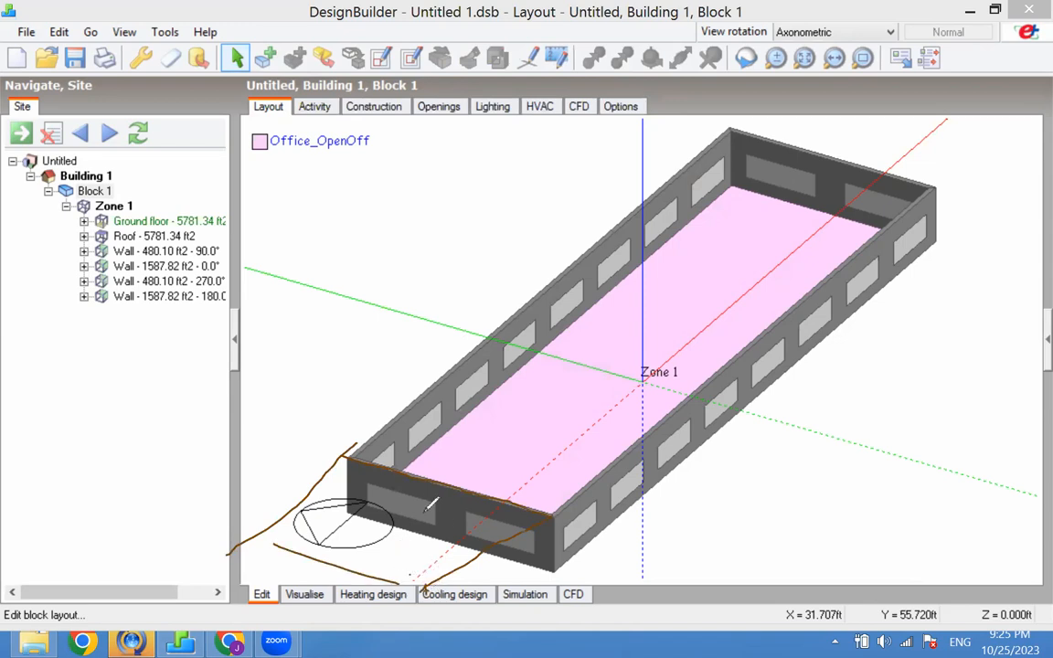
{"action": "left_click_drag", "start_coordinate": [391, 475], "coordinate": [399, 509]}
{"action": "mouse_move", "coordinate": [410, 485]}
{"action": "left_mouse_down"}
{"action": "mouse_move", "coordinate": [420, 515]}
{"action": "mouse_move", "coordinate": [435, 506]}
{"action": "mouse_move", "coordinate": [476, 530]}
{"action": "left_mouse_up"}
{"action": "left_click_drag", "start_coordinate": [489, 528], "coordinate": [523, 551]}
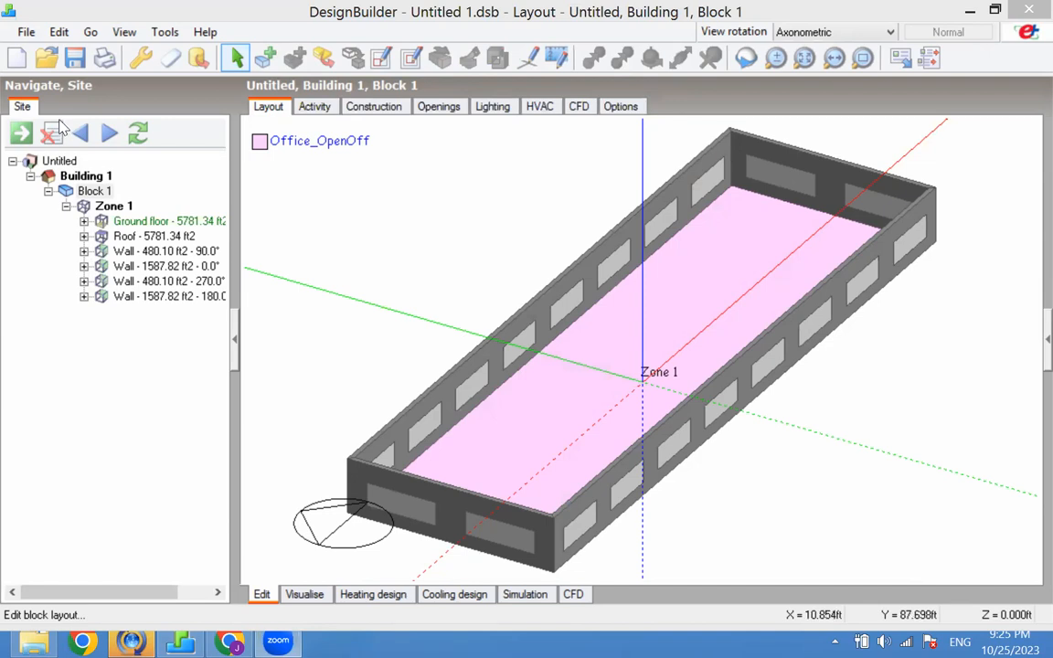
Go up to Building 1 and delete both windows from the block's short 270° end wall.
{"action": "left_click", "coordinate": [86, 175]}
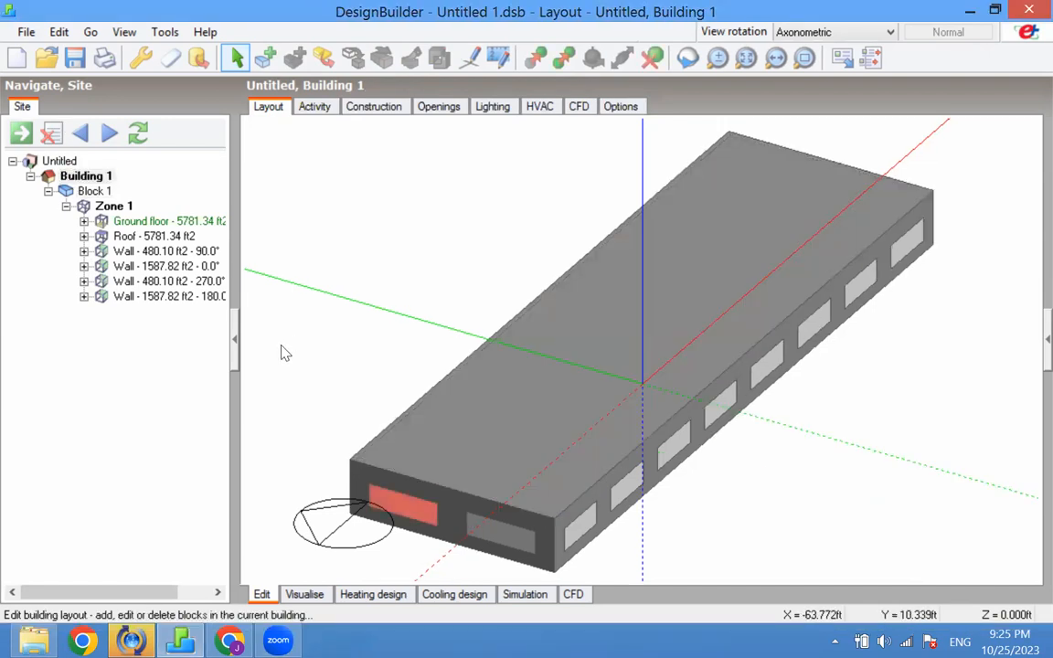
{"action": "right_click", "coordinate": [279, 315]}
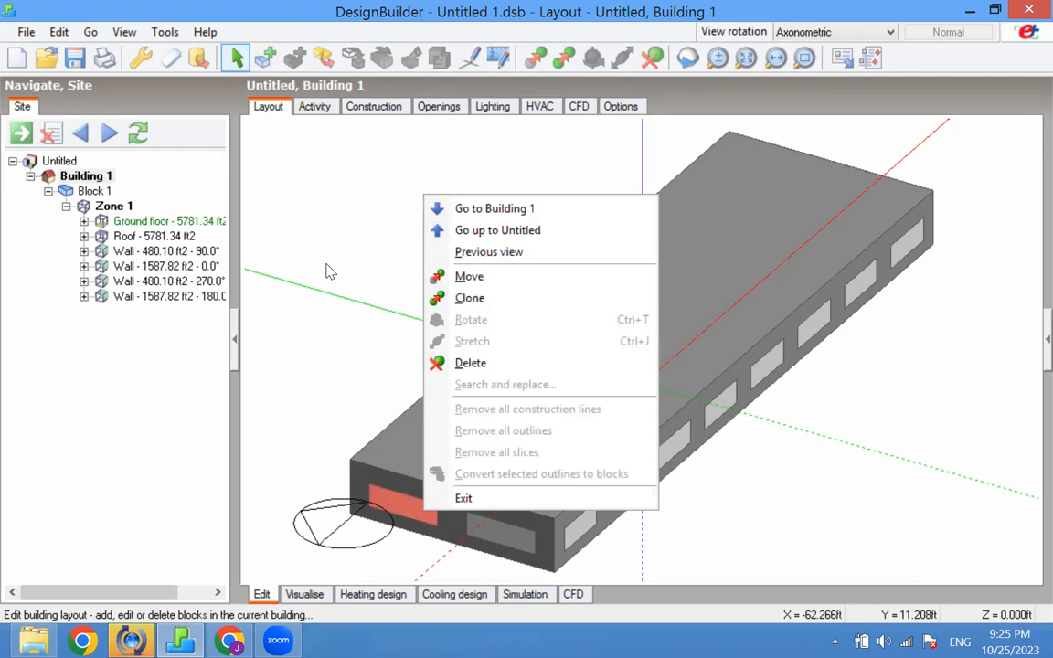
{"action": "key", "text": "Return"}
{"action": "key", "text": "Return"}
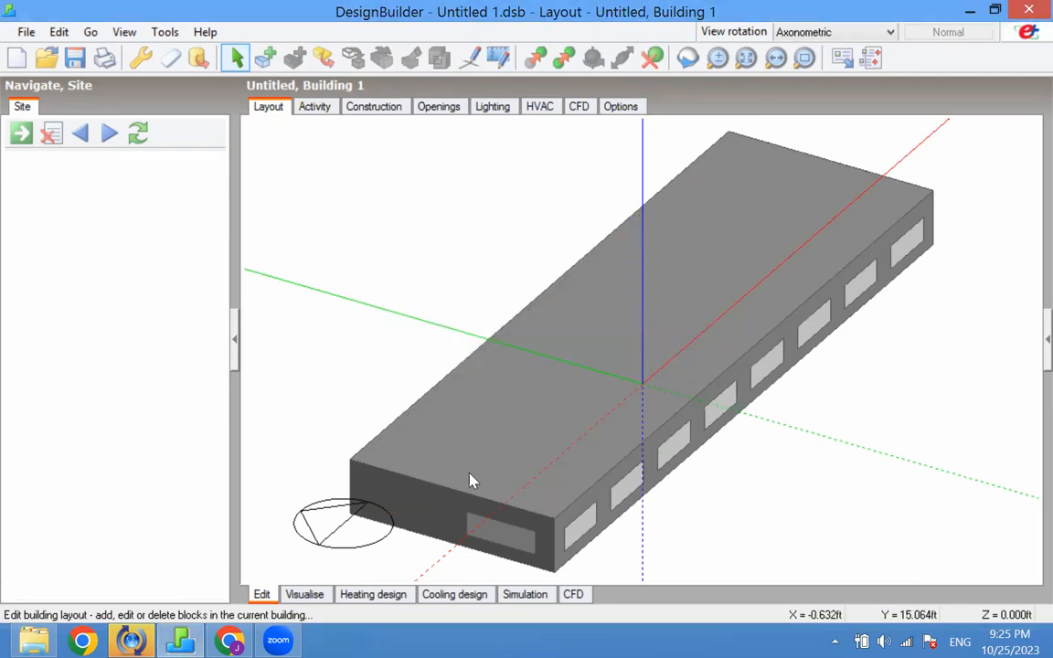
{"action": "right_click", "coordinate": [329, 357]}
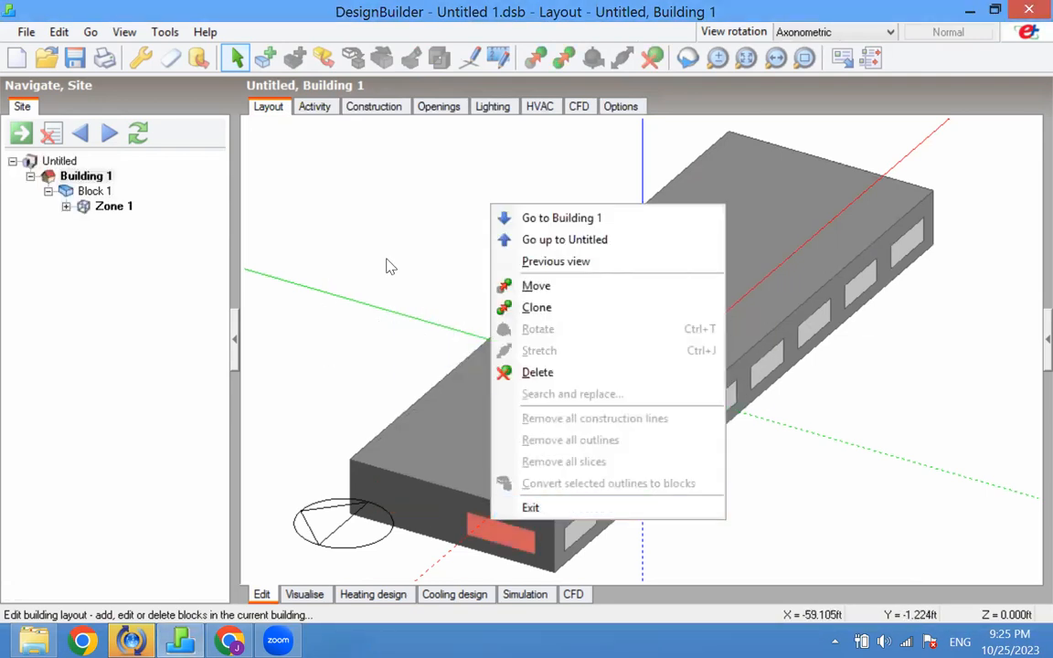
{"action": "left_click", "coordinate": [581, 383]}
{"action": "key", "text": "Return"}
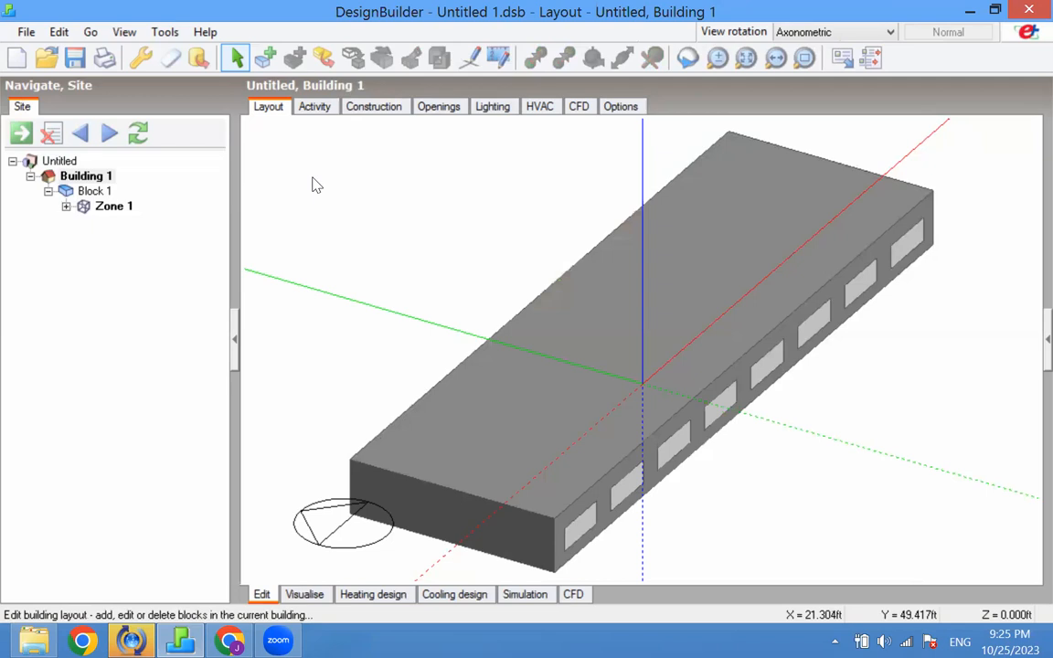
{"action": "scroll", "coordinate": [373, 126], "scroll_direction": "down", "scroll_amount": 3}
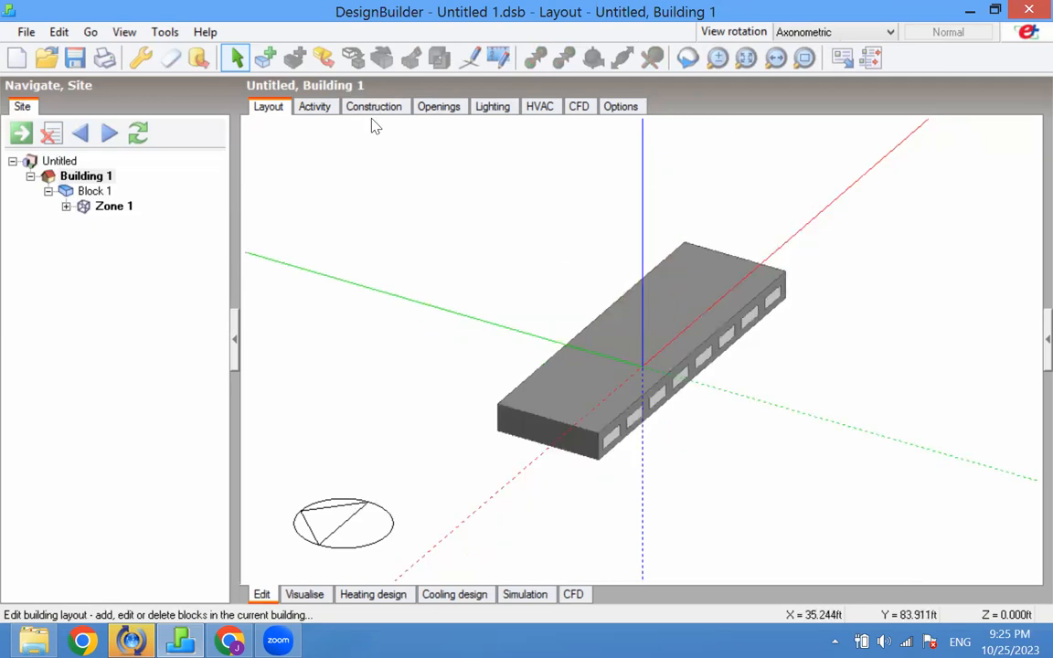
{"action": "mouse_move", "coordinate": [499, 403]}
{"action": "left_mouse_down"}
{"action": "mouse_move", "coordinate": [376, 531]}
{"action": "mouse_move", "coordinate": [455, 558]}
{"action": "mouse_move", "coordinate": [585, 437]}
{"action": "left_mouse_up"}
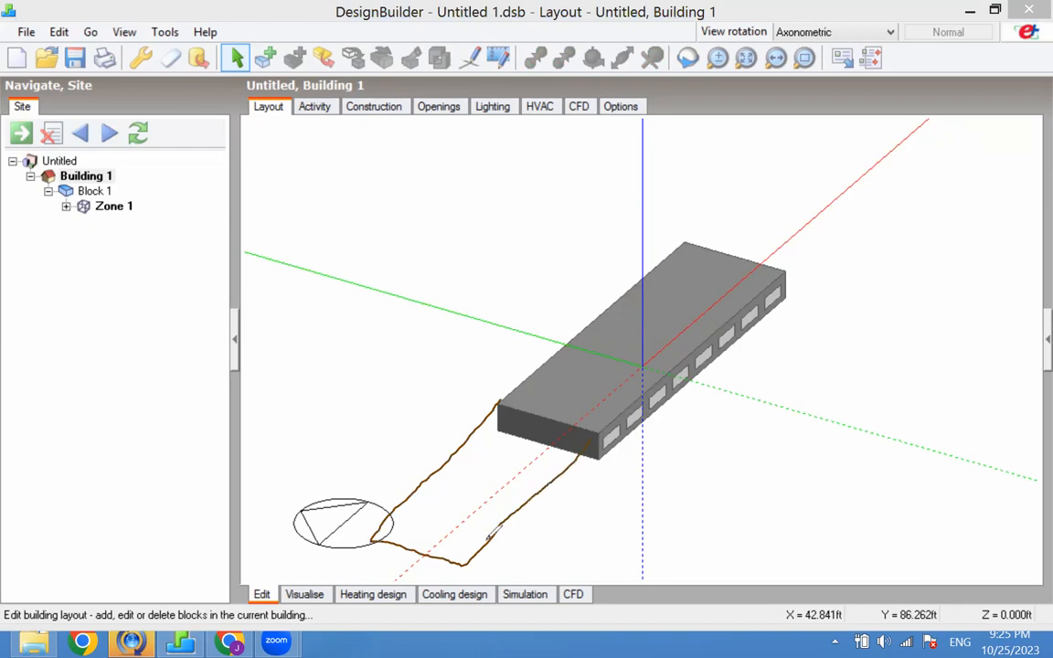
{"action": "mouse_move", "coordinate": [368, 537]}
{"action": "left_mouse_down"}
{"action": "mouse_move", "coordinate": [400, 579]}
{"action": "mouse_move", "coordinate": [468, 574]}
{"action": "mouse_move", "coordinate": [590, 464]}
{"action": "left_mouse_up"}
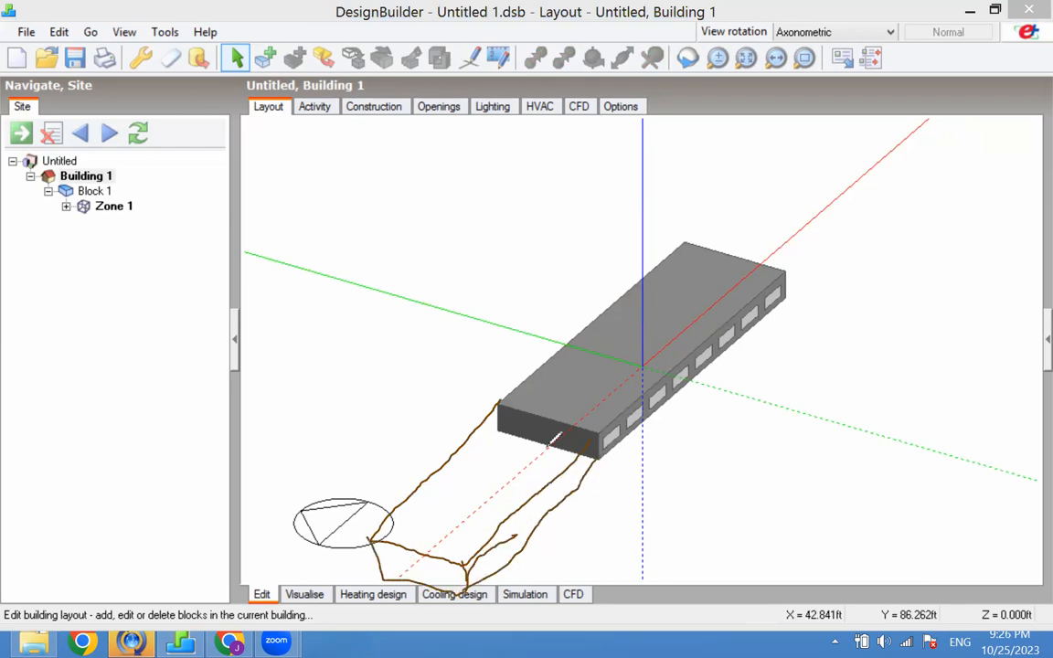
{"action": "mouse_move", "coordinate": [504, 402]}
{"action": "left_mouse_down"}
{"action": "mouse_move", "coordinate": [595, 311]}
{"action": "mouse_move", "coordinate": [636, 294]}
{"action": "left_mouse_up"}
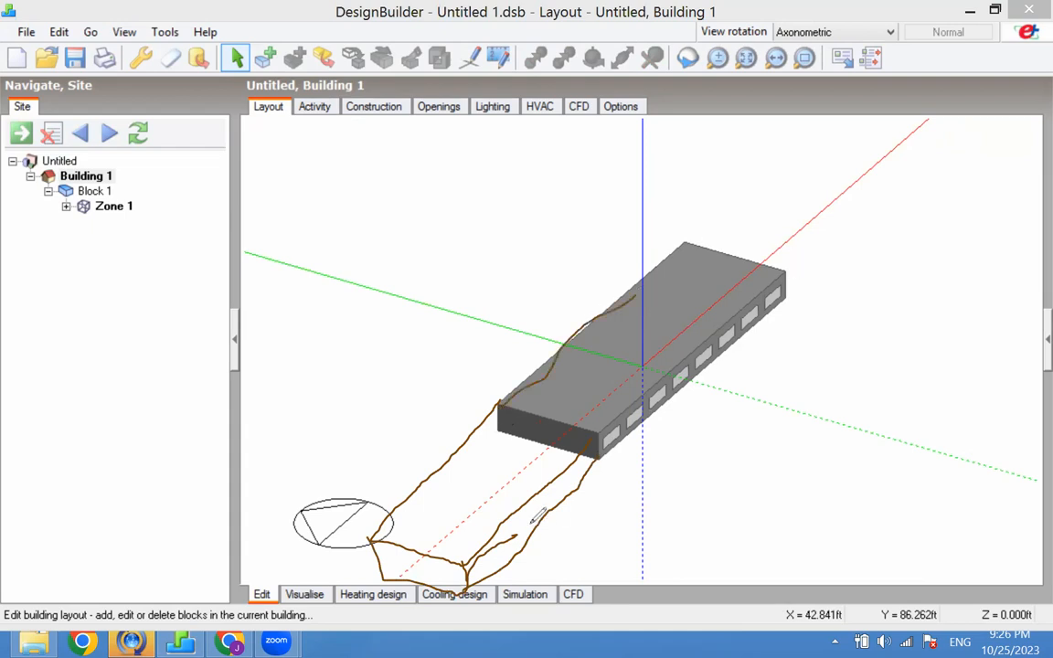
{"action": "left_click_drag", "start_coordinate": [484, 405], "coordinate": [576, 418]}
{"action": "mouse_move", "coordinate": [541, 383]}
{"action": "left_mouse_down"}
{"action": "mouse_move", "coordinate": [588, 383]}
{"action": "mouse_move", "coordinate": [634, 364]}
{"action": "left_mouse_up"}
{"action": "left_click_drag", "start_coordinate": [599, 315], "coordinate": [683, 308]}
{"action": "mouse_move", "coordinate": [686, 289]}
{"action": "left_mouse_down"}
{"action": "mouse_move", "coordinate": [708, 290]}
{"action": "mouse_move", "coordinate": [727, 275]}
{"action": "left_mouse_up"}
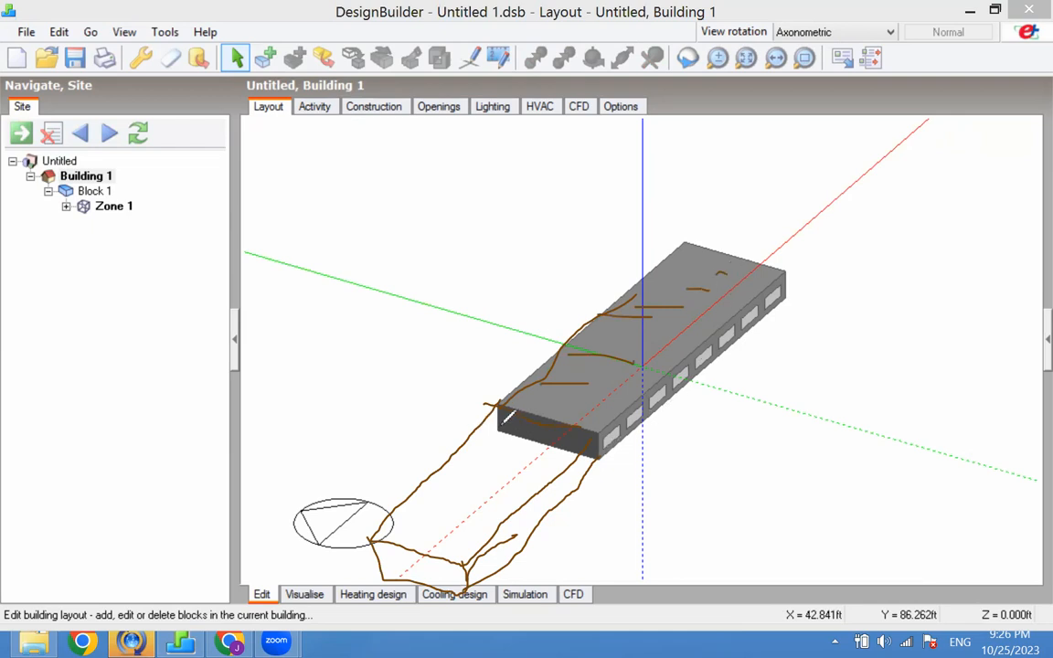
{"action": "left_click_drag", "start_coordinate": [431, 433], "coordinate": [534, 541]}
{"action": "left_click_drag", "start_coordinate": [504, 478], "coordinate": [466, 558]}
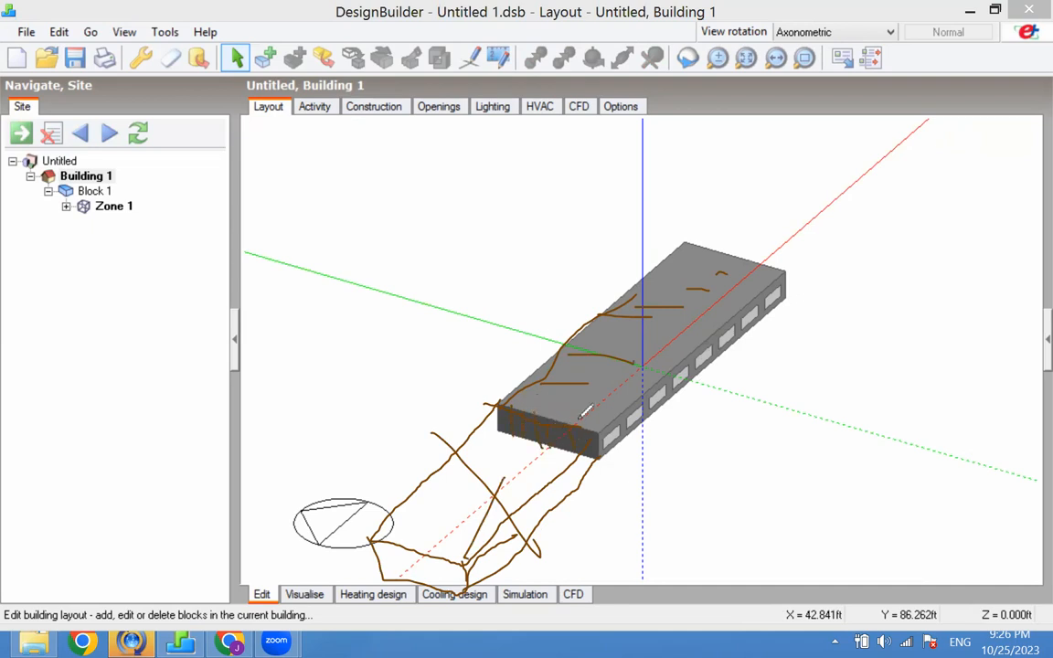
{"action": "left_click", "coordinate": [677, 164]}
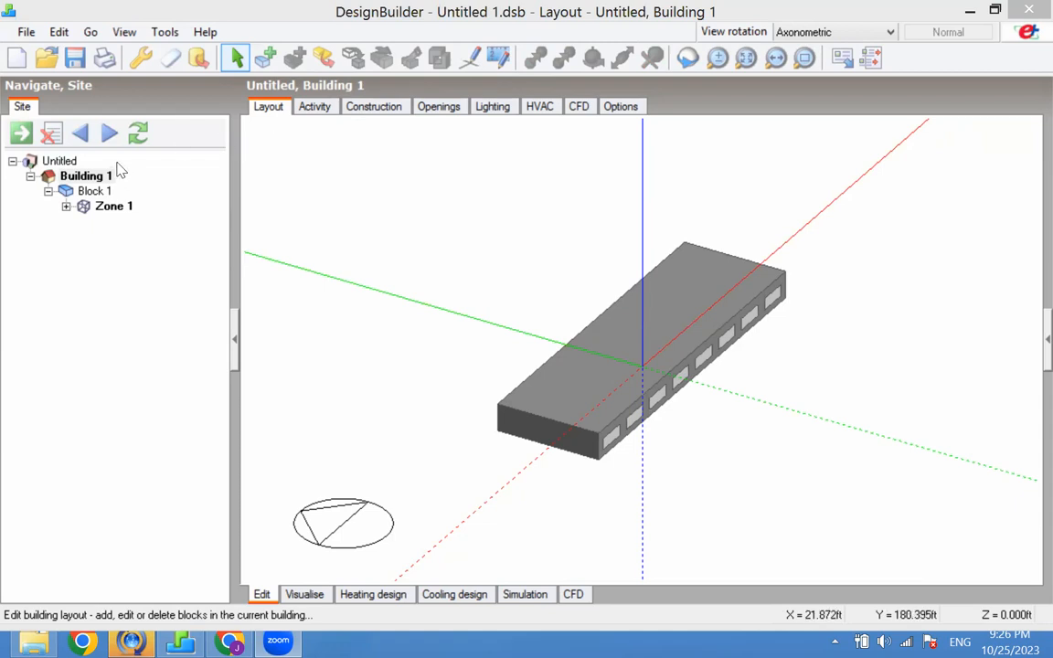
Set the adjacency of Zone 1's 270° end wall to 4-Adiabatic and go back up to Block 1's layout.
{"action": "left_click", "coordinate": [44, 137]}
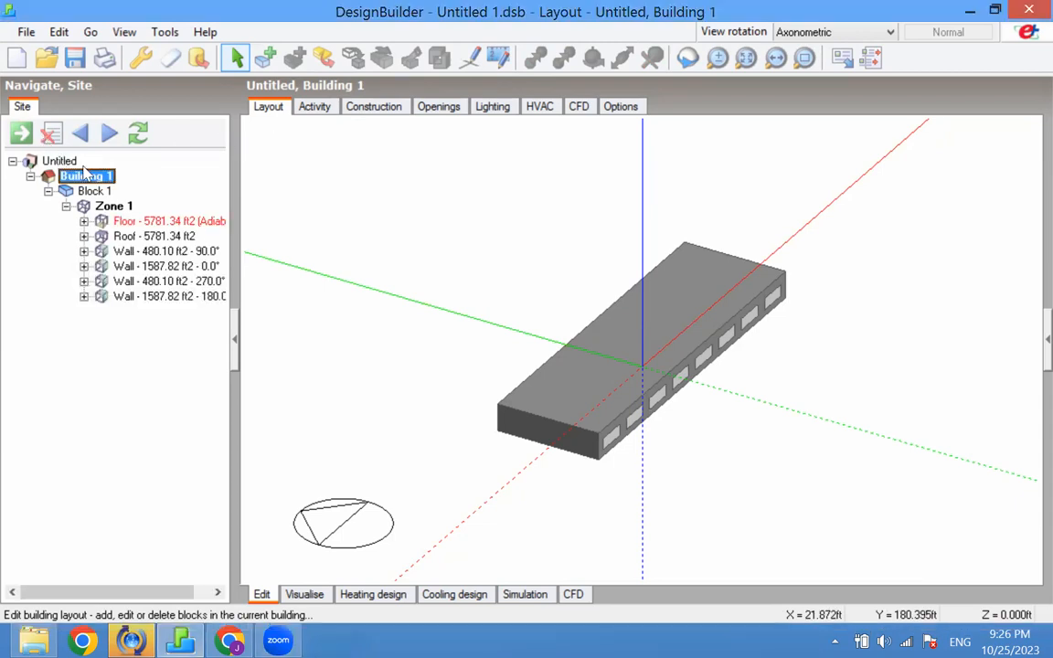
{"action": "scroll", "coordinate": [98, 180], "scroll_direction": "down", "scroll_amount": 7}
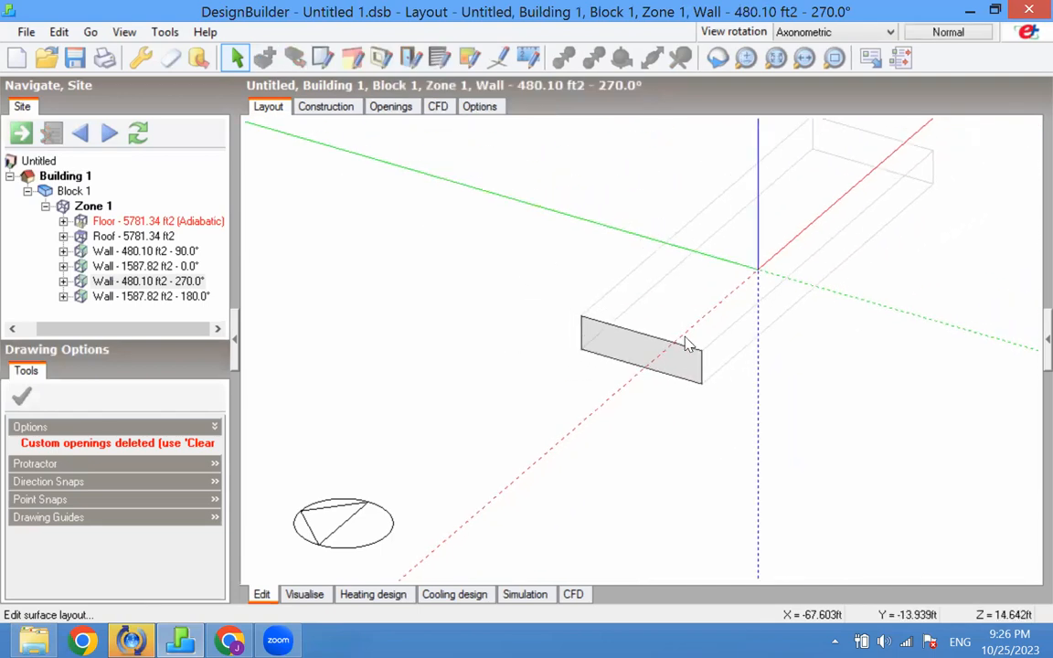
{"action": "left_click", "coordinate": [326, 106]}
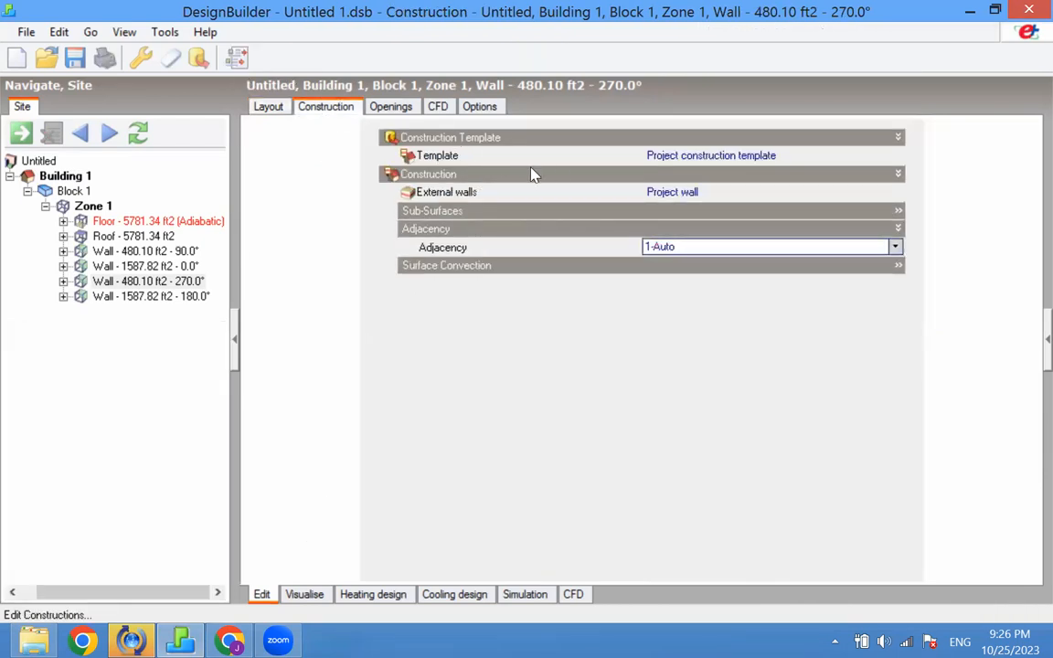
{"action": "left_click", "coordinate": [695, 247]}
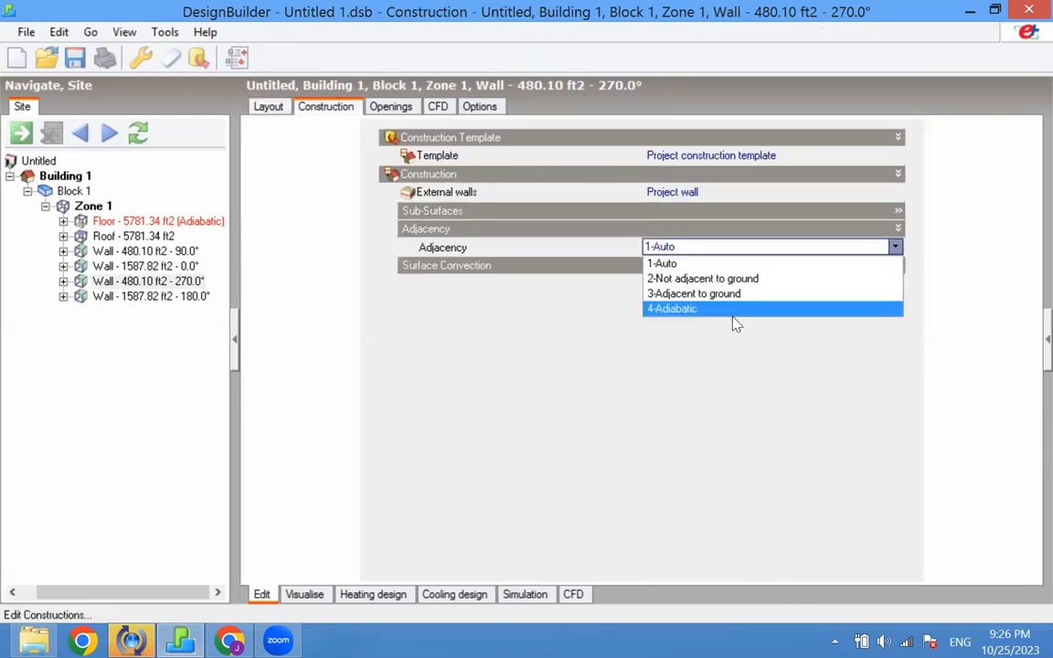
{"action": "left_click", "coordinate": [727, 309]}
{"action": "left_click", "coordinate": [268, 106]}
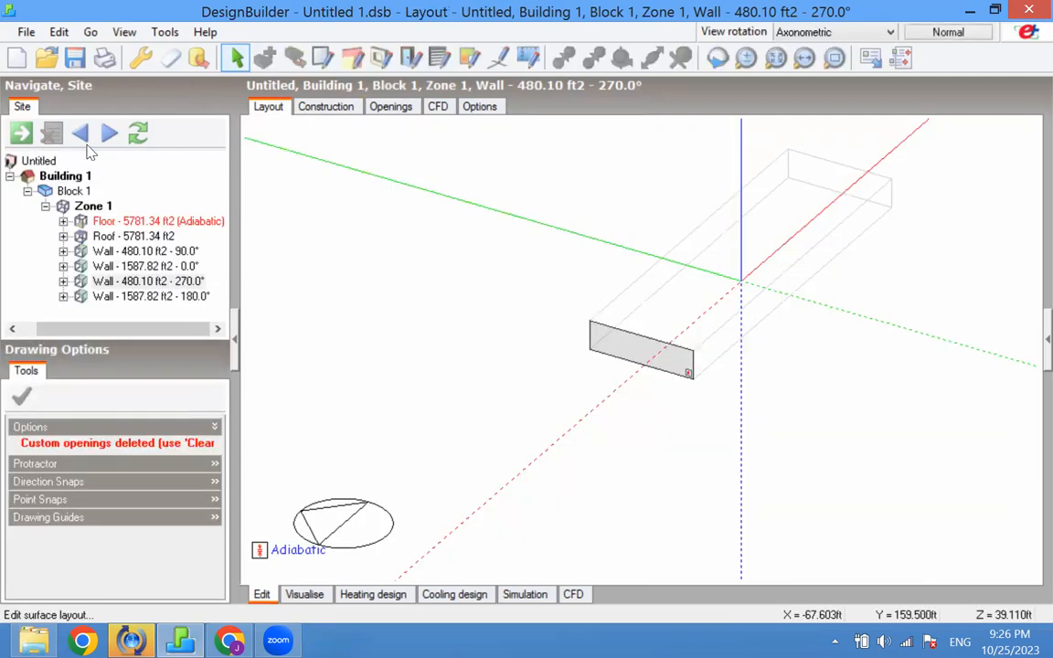
{"action": "left_click", "coordinate": [67, 135]}
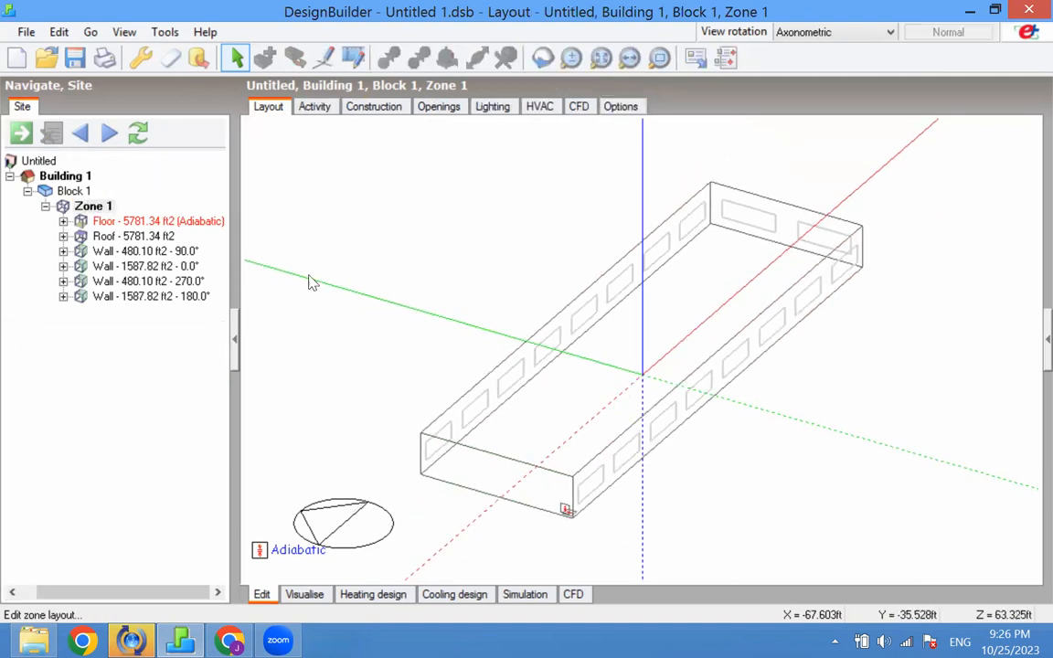
{"action": "left_click", "coordinate": [22, 133]}
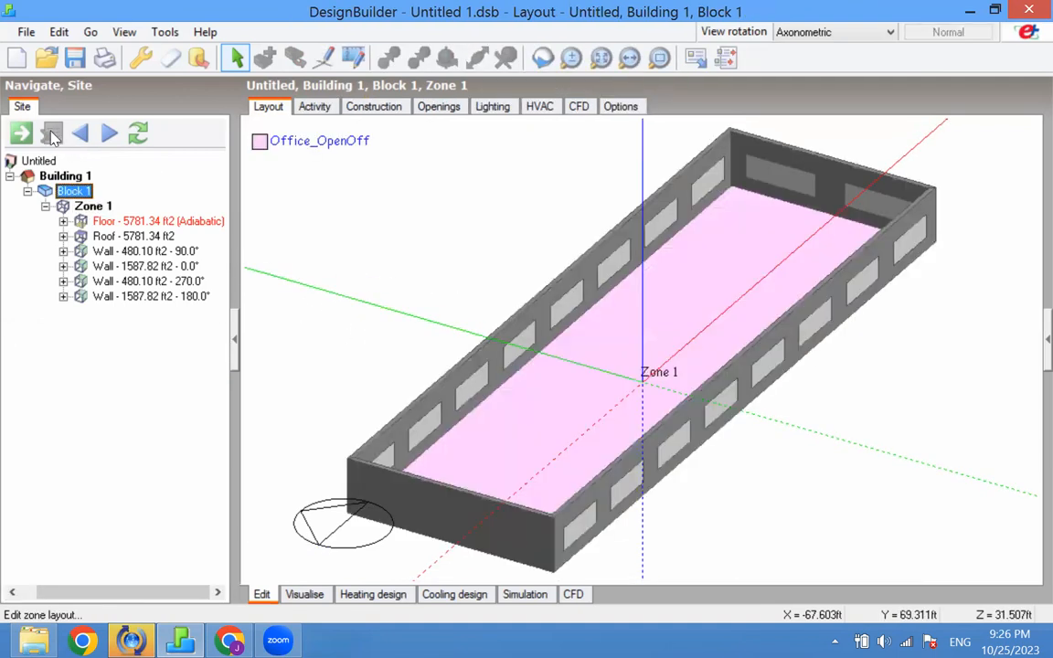